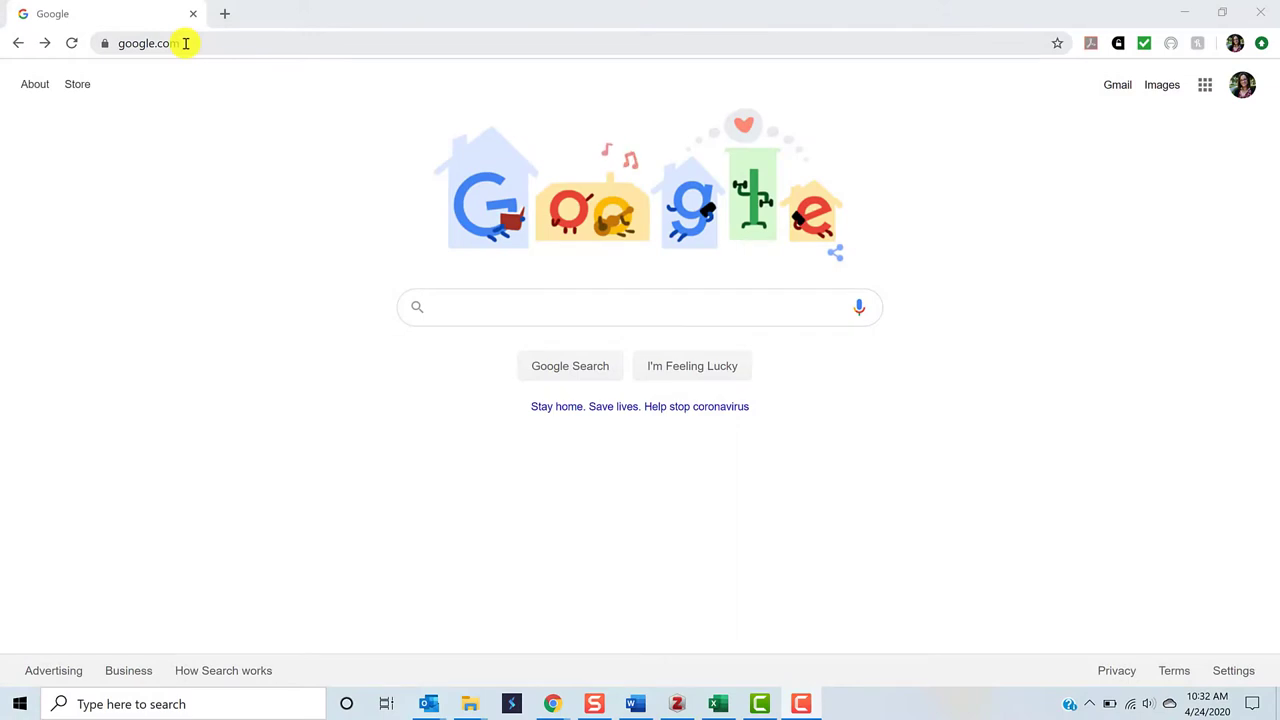
Click into Chrome's address bar on the Google homepage to enter a new web address.
{"action": "left_click", "coordinate": [185, 43]}
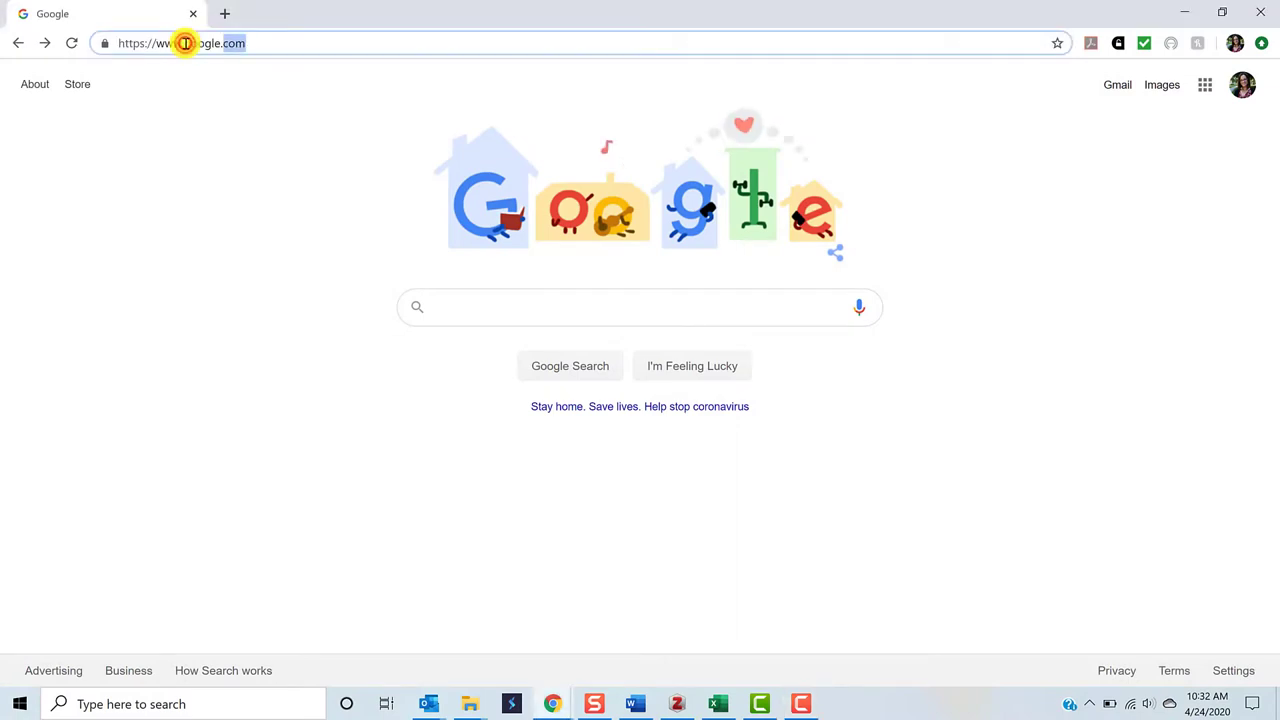
Replace the address with the Farmingdale Library website and load it.
{"action": "left_click", "coordinate": [185, 43]}
{"action": "type", "text": "http://farmingdale.edu/library"}
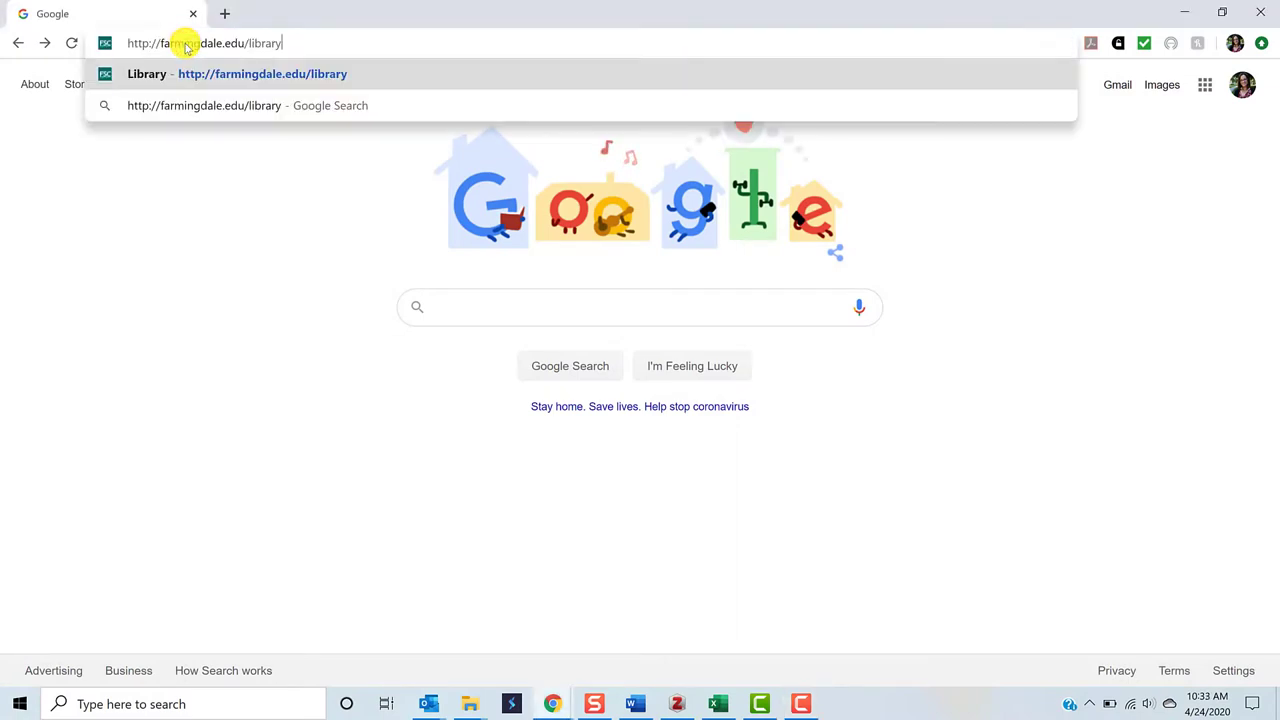
{"action": "key", "text": "Return"}
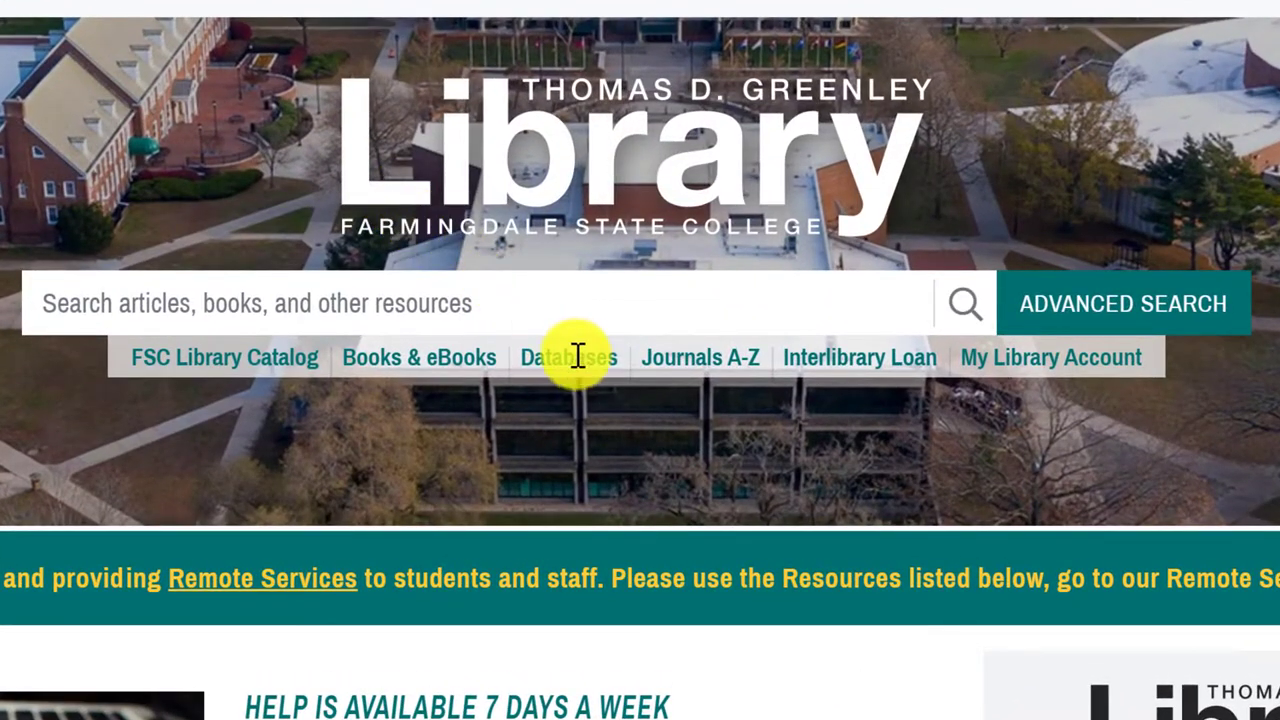
Filter the library's Databases list by ieee and open IEEE Xplore Digital Library.
{"action": "left_click", "coordinate": [596, 304]}
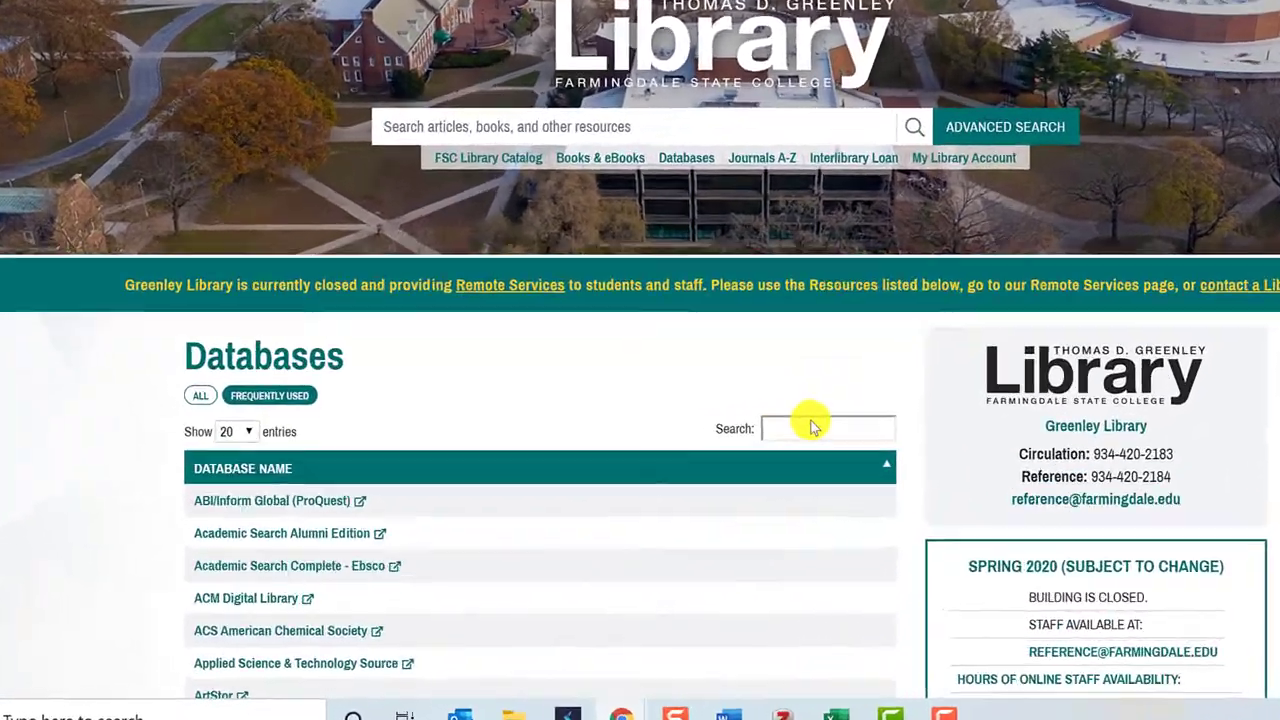
{"action": "left_click", "coordinate": [700, 478]}
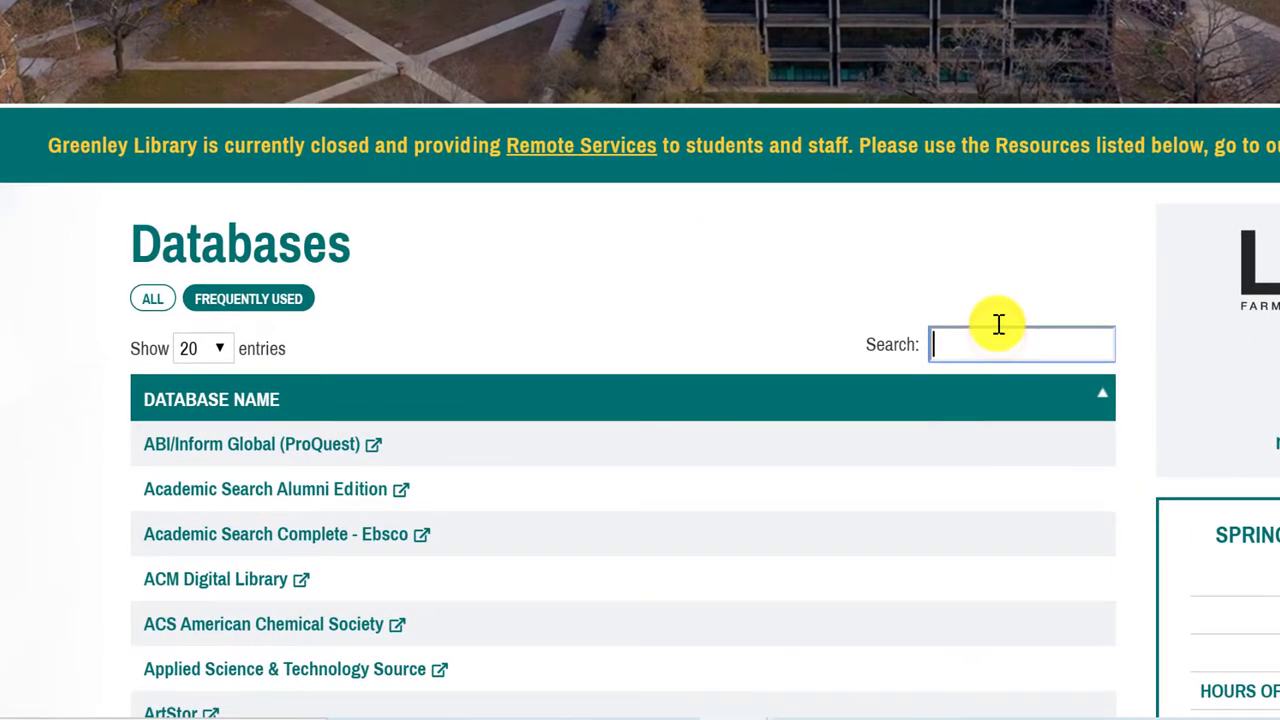
{"action": "type", "text": "j"}
{"action": "type", "text": "eee"}
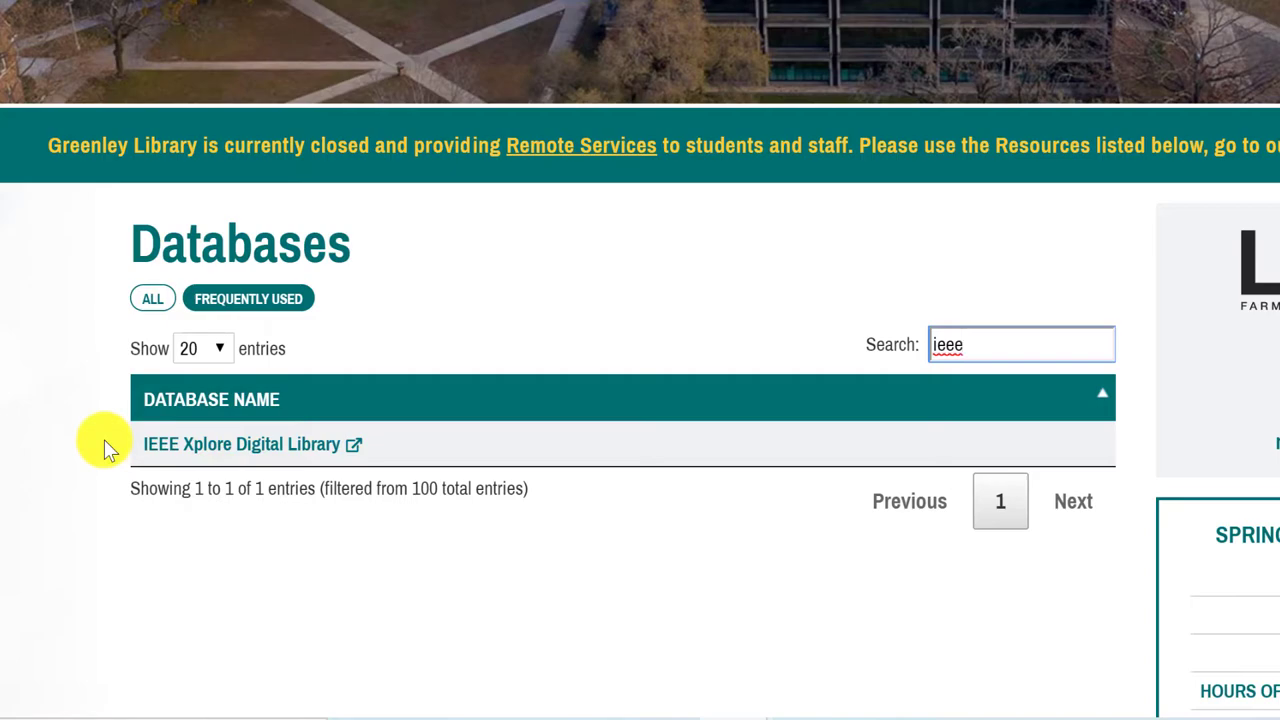
{"action": "left_click", "coordinate": [157, 437]}
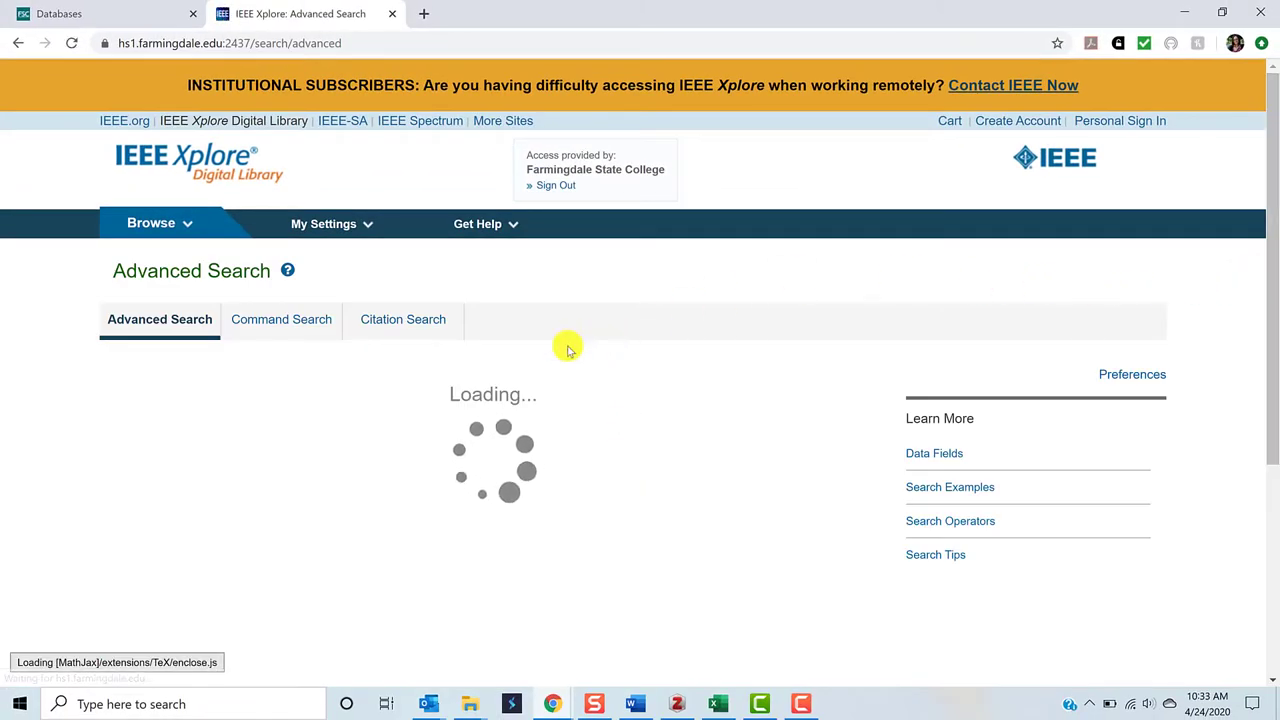
Enter Solar Cells as the first search term and Agriculture as the second.
{"action": "left_click", "coordinate": [300, 404]}
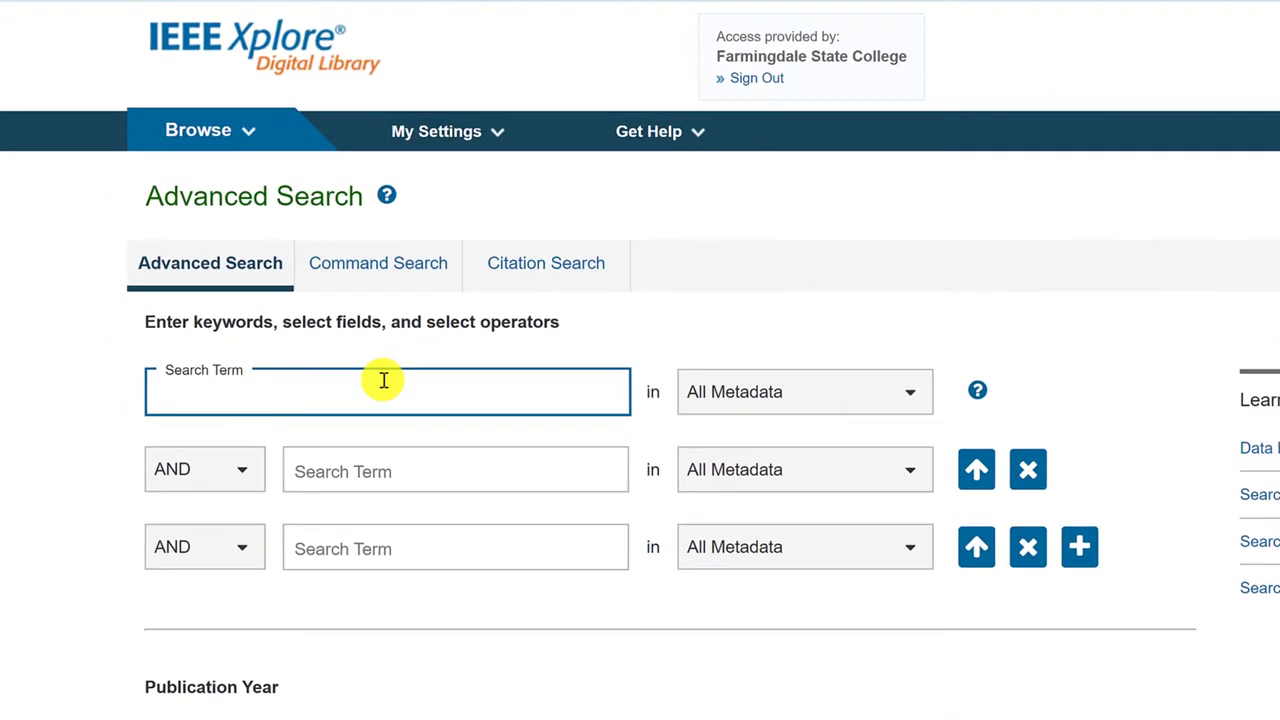
{"action": "type", "text": "Solar Cells"}
{"action": "key", "text": "Tab"}
{"action": "key", "text": "Tab"}
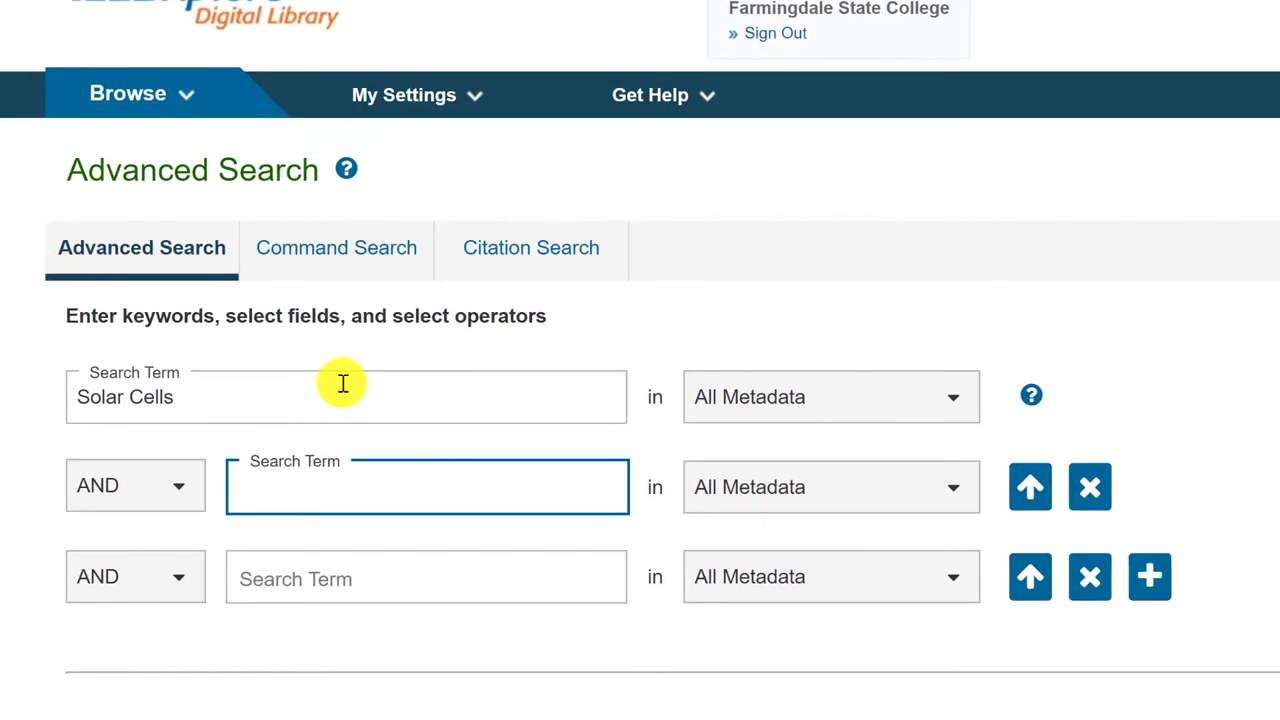
{"action": "type", "text": "Agriculture"}
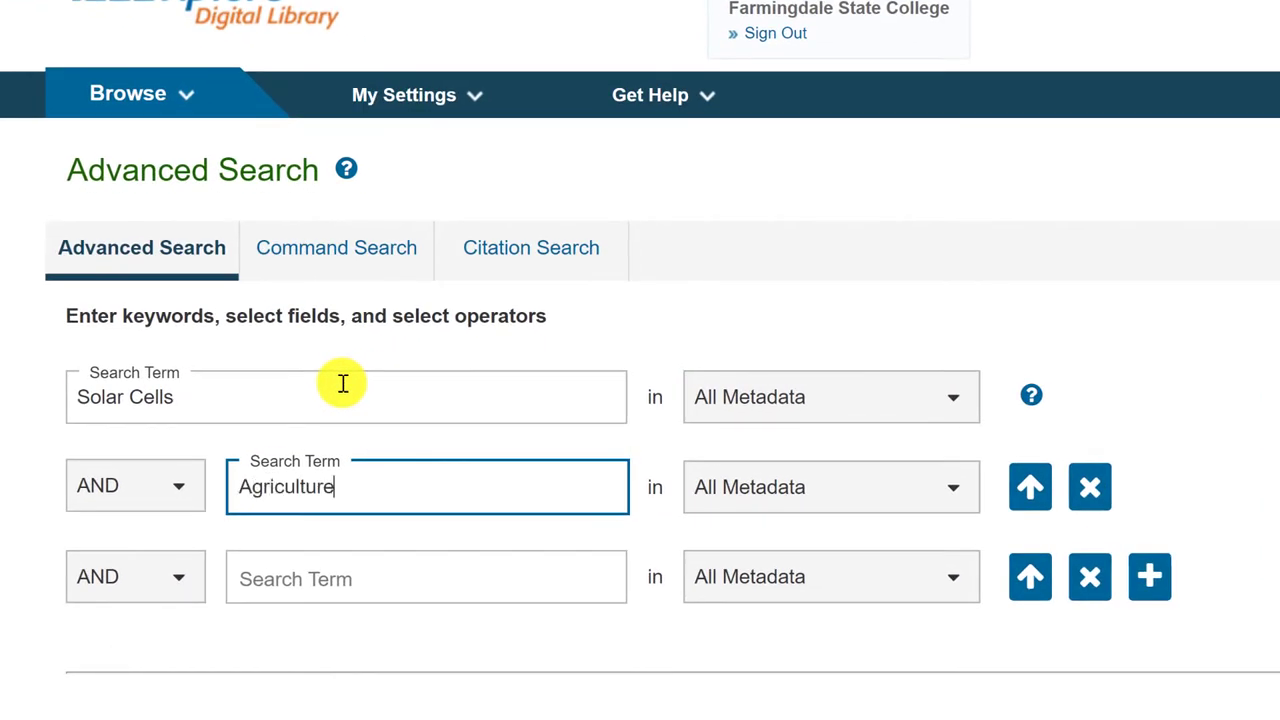
Browse the field options for the Agriculture and Solar Cells terms, leaving both on All Metadata.
{"action": "left_click", "coordinate": [950, 484]}
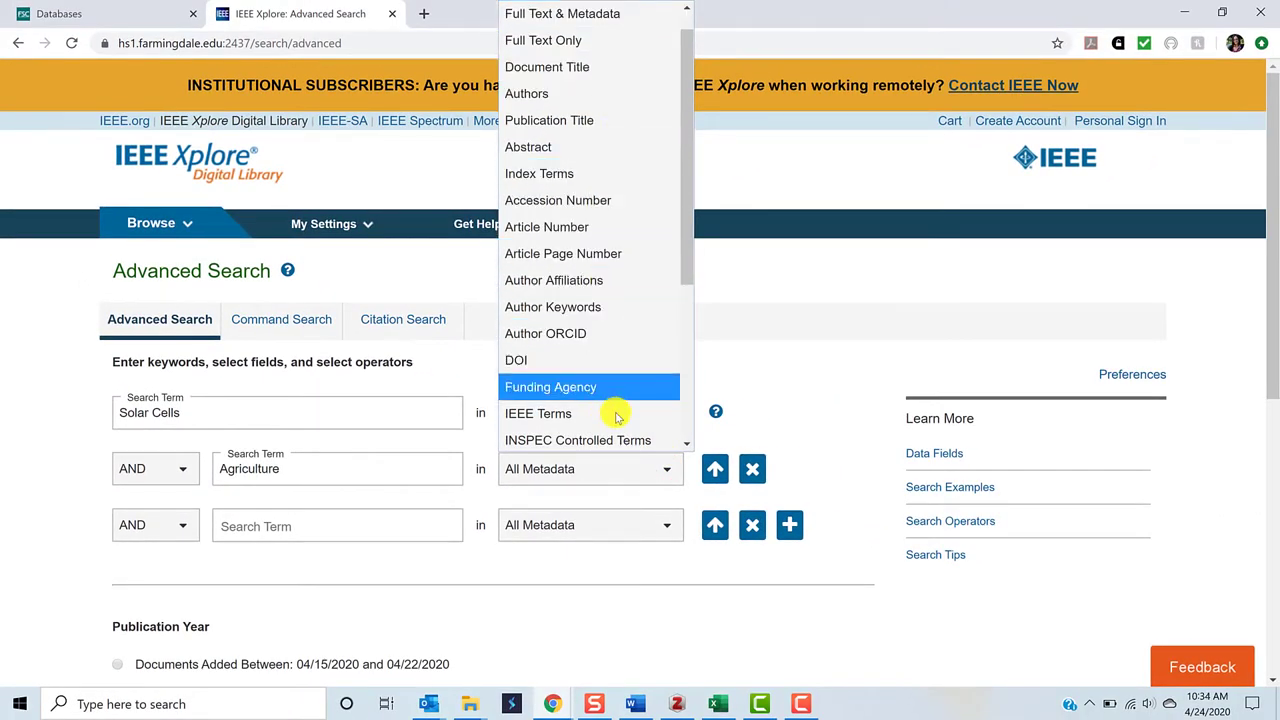
{"action": "left_click", "coordinate": [814, 433]}
{"action": "left_click", "coordinate": [657, 418]}
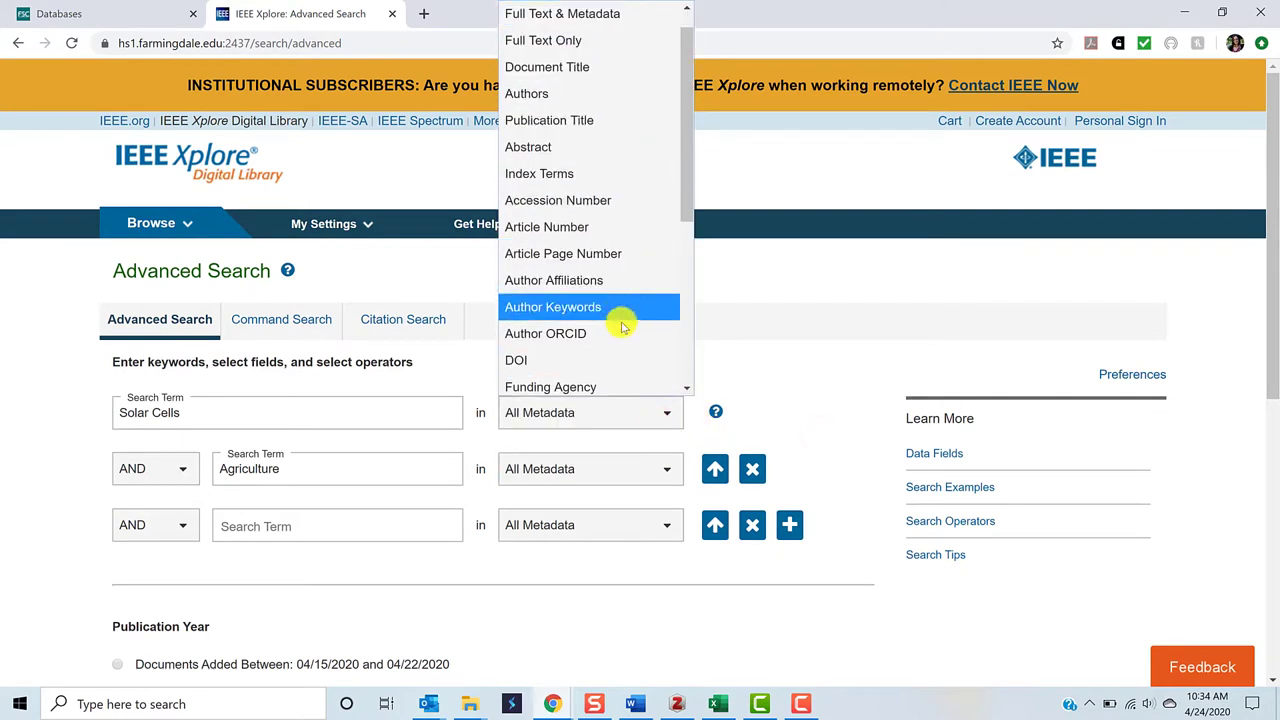
{"action": "scroll", "coordinate": [617, 343], "scroll_direction": "down", "scroll_amount": 4}
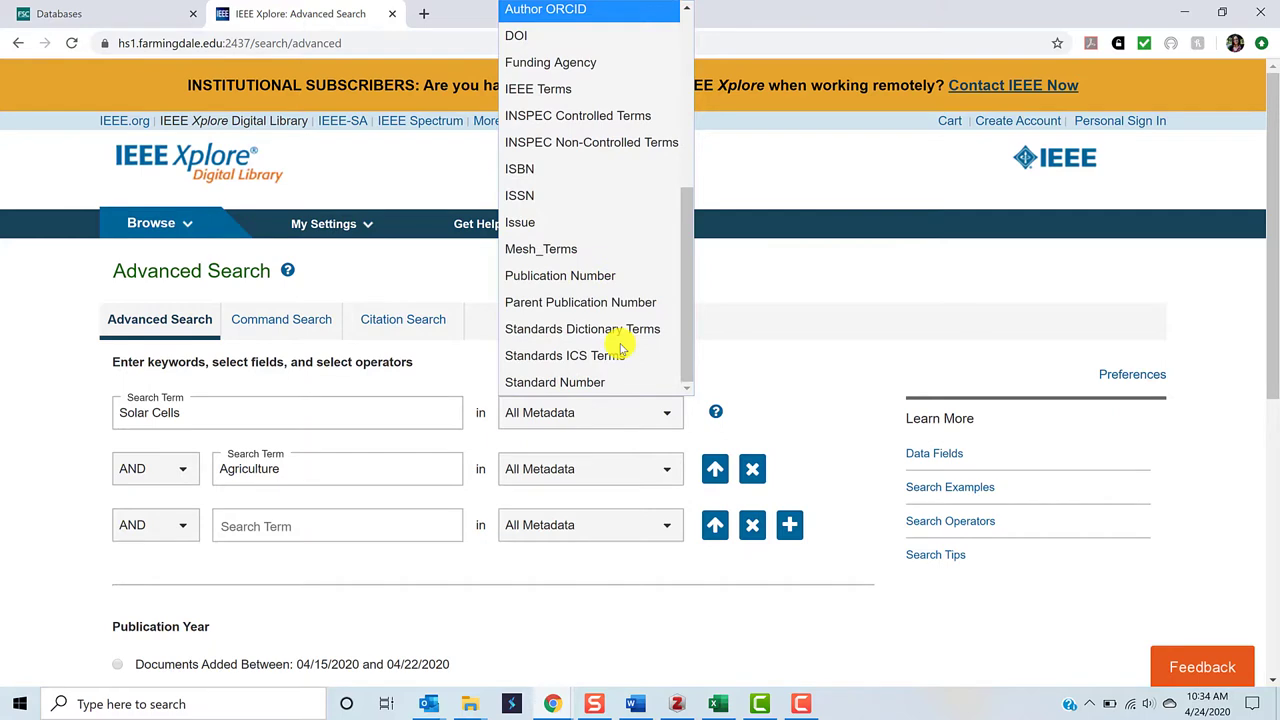
{"action": "left_click", "coordinate": [846, 383]}
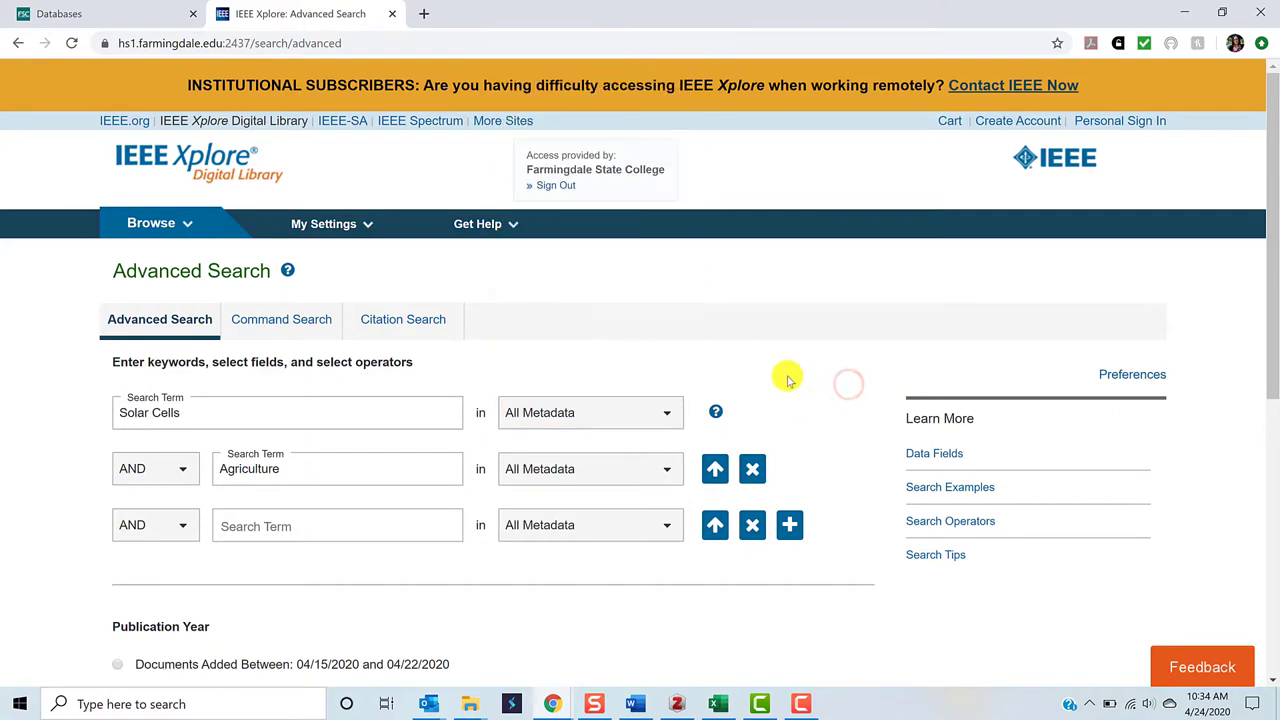
{"action": "left_click", "coordinate": [679, 420]}
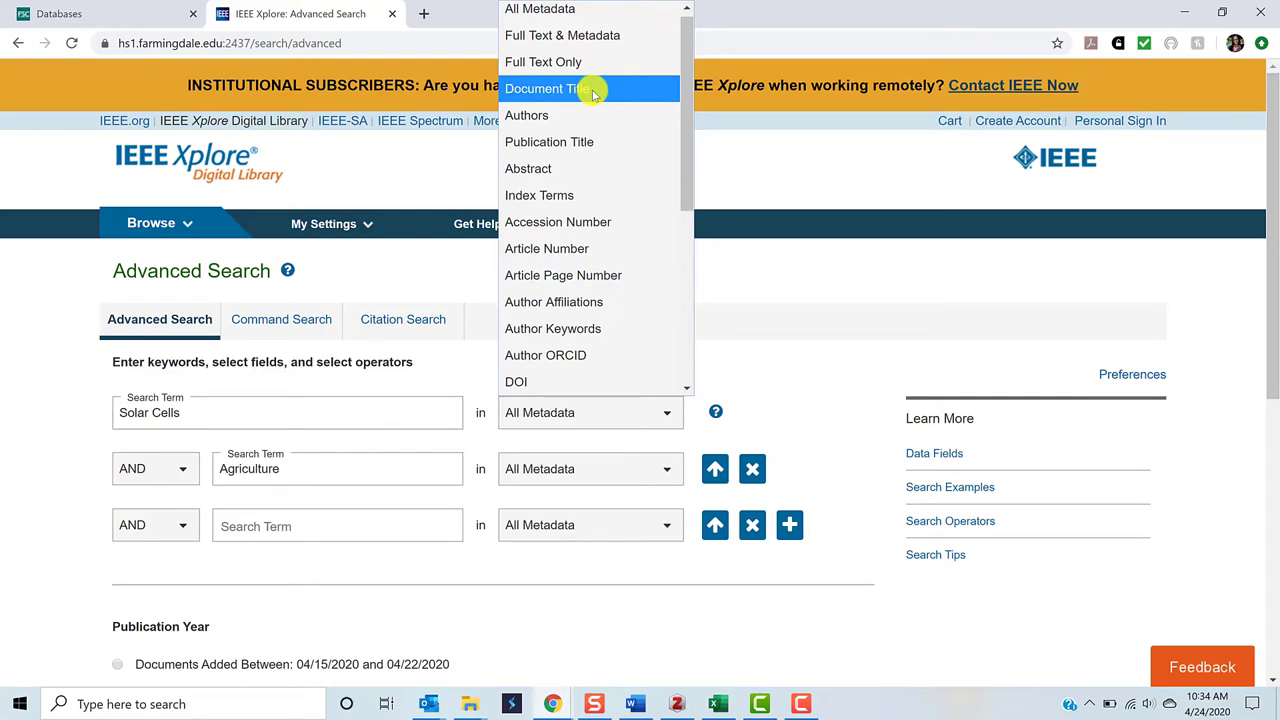
Search Solar Cells in Document Title only, review the 15 results, and return to Advanced Search.
{"action": "left_click", "coordinate": [593, 89]}
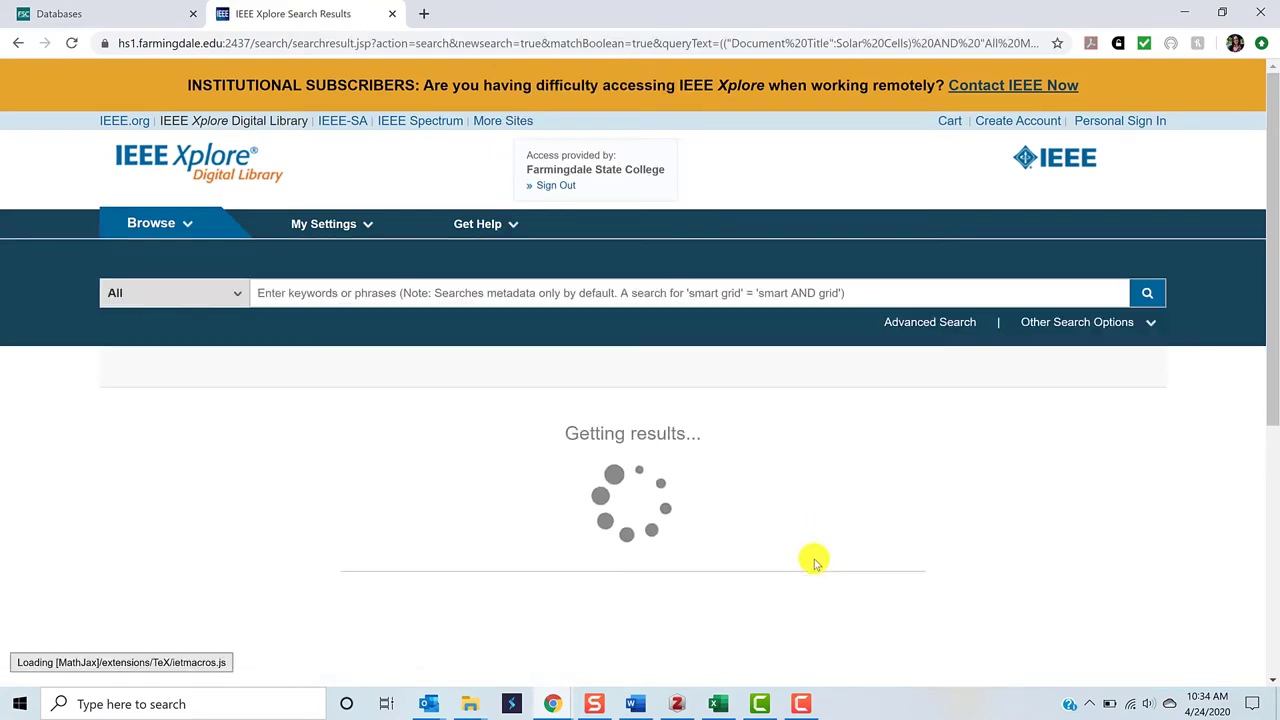
{"action": "scroll", "coordinate": [815, 563], "scroll_direction": "down", "scroll_amount": 3}
{"action": "scroll", "coordinate": [815, 563], "scroll_direction": "down", "scroll_amount": 6}
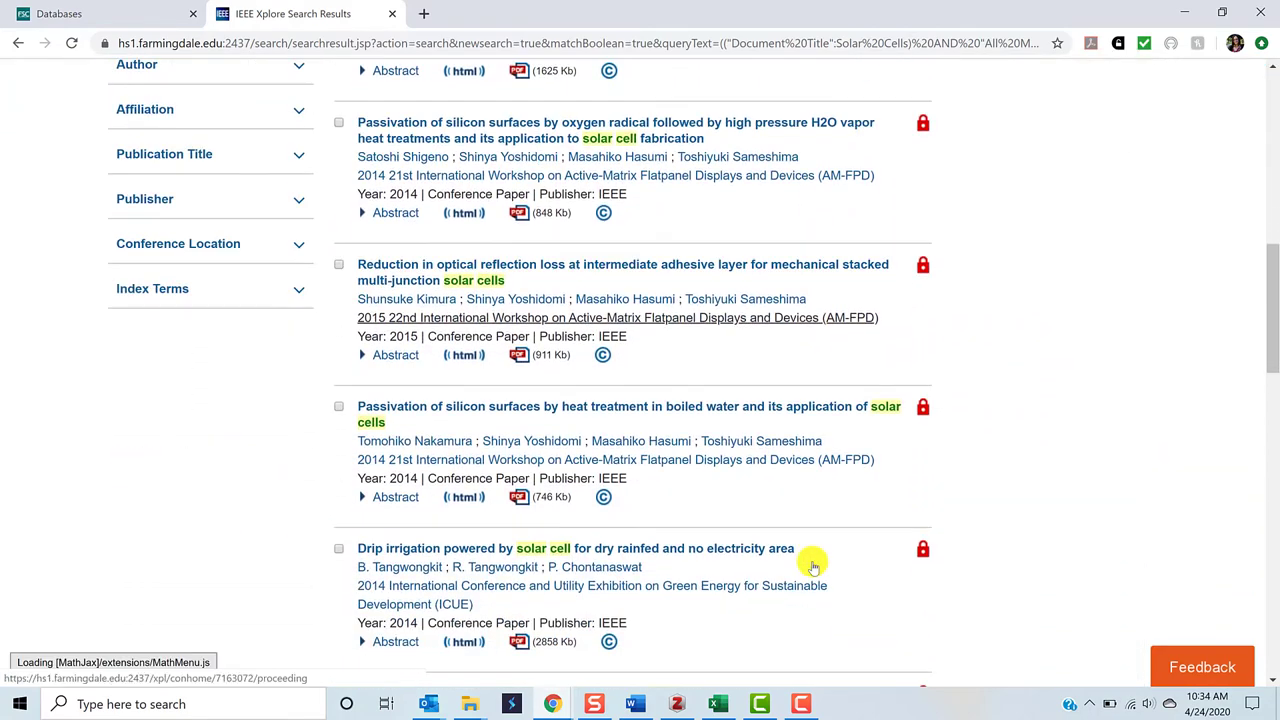
{"action": "left_click", "coordinate": [18, 43]}
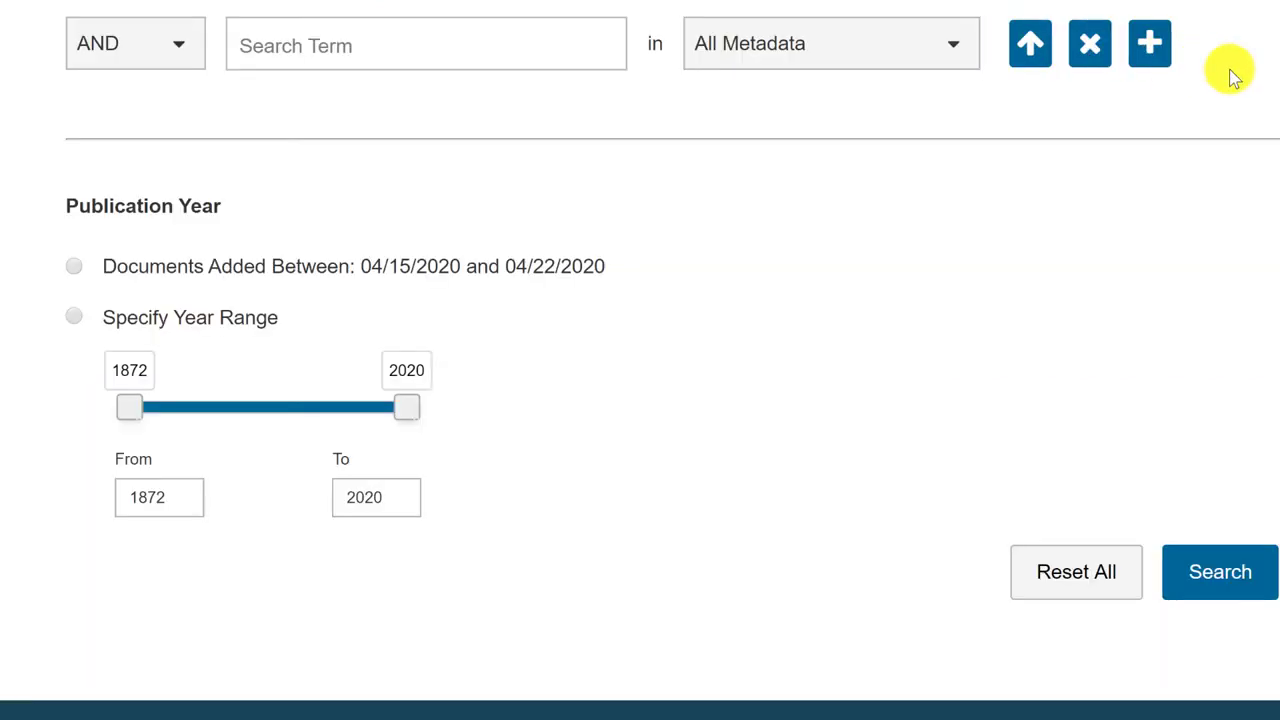
{"action": "scroll", "coordinate": [1232, 75], "scroll_direction": "up", "scroll_amount": 3}
Set the Solar Cells term back to searching All Metadata.
{"action": "left_click", "coordinate": [915, 112]}
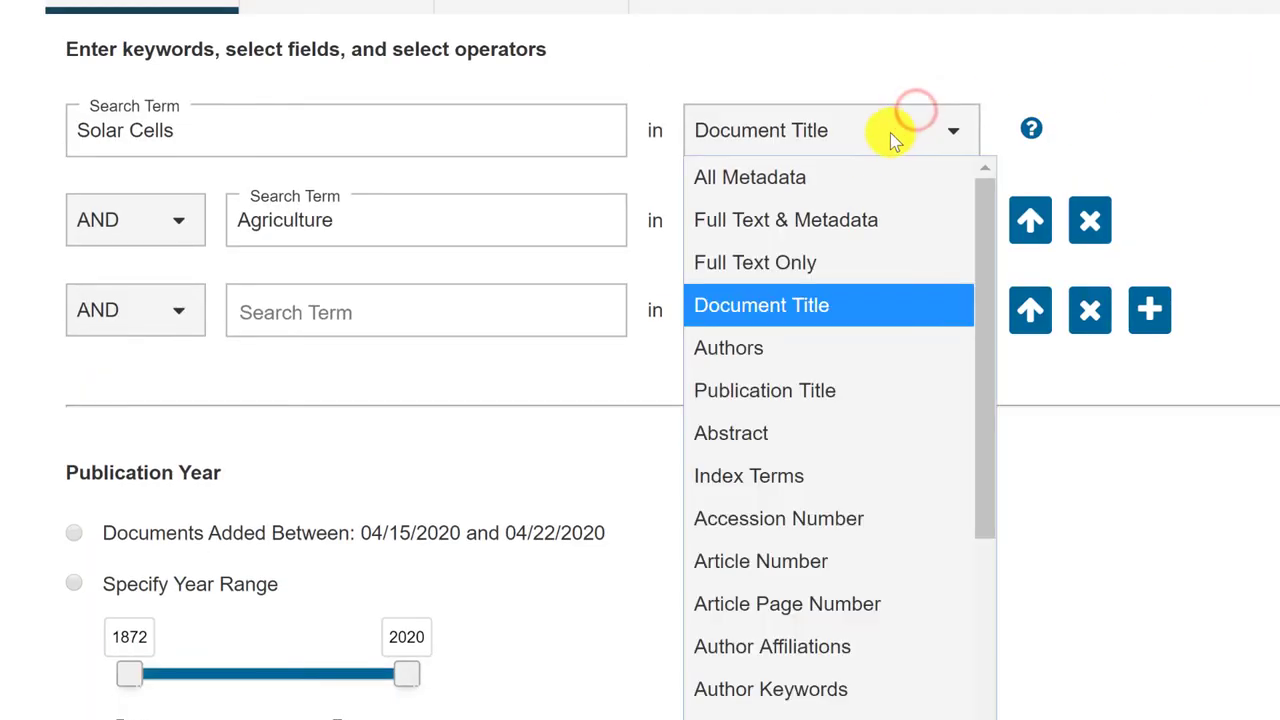
{"action": "left_click", "coordinate": [858, 176]}
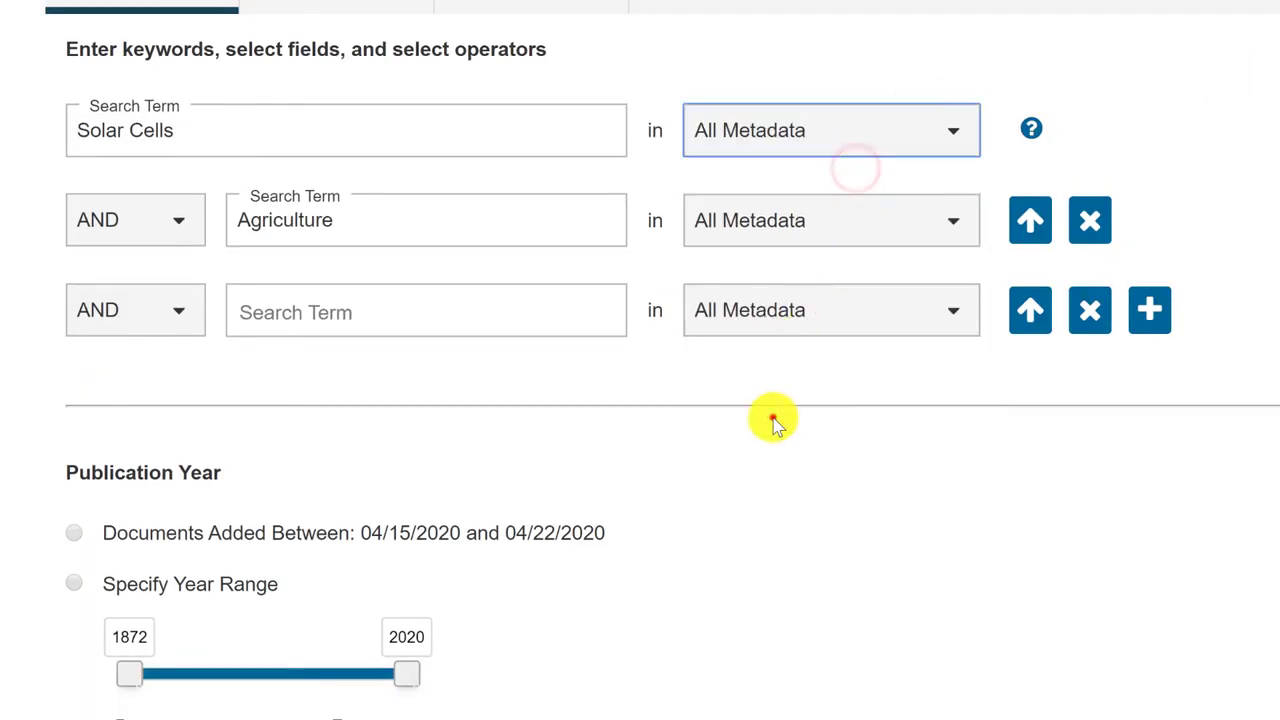
{"action": "scroll", "coordinate": [771, 420], "scroll_direction": "down", "scroll_amount": 2}
{"action": "scroll", "coordinate": [771, 425], "scroll_direction": "down", "scroll_amount": 2}
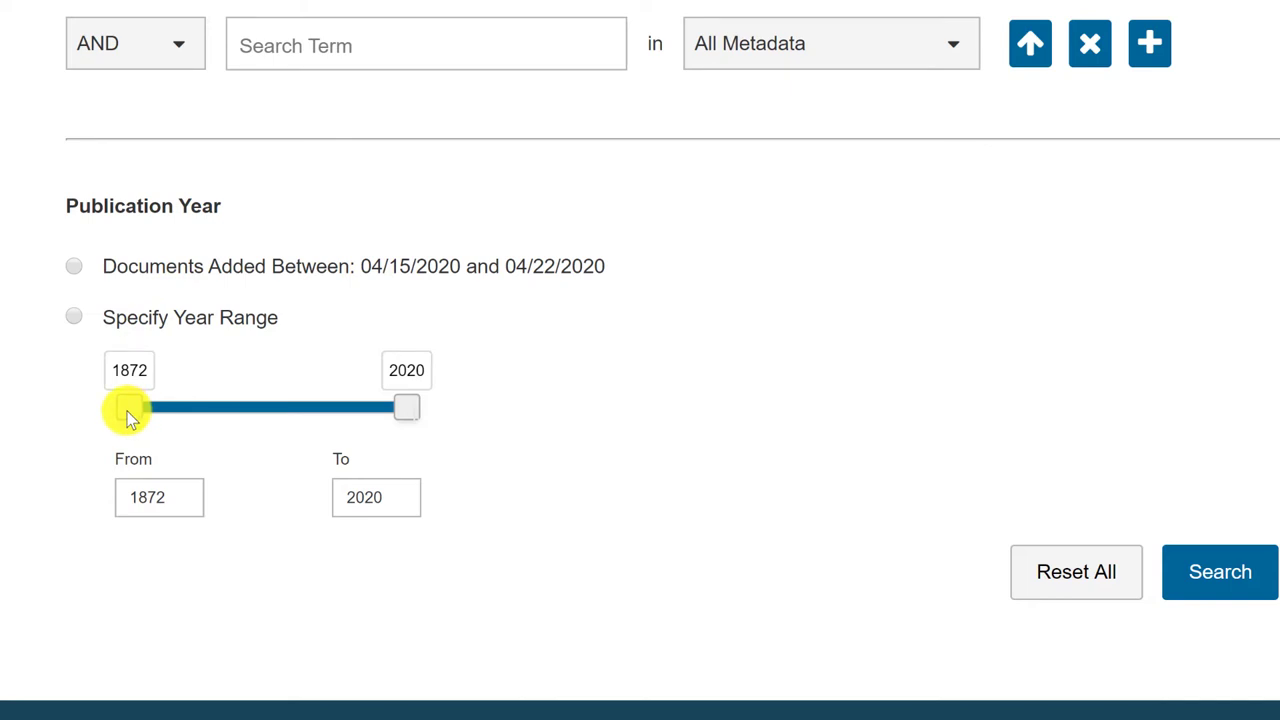
Limit publication years to 2015–2020 and run the search.
{"action": "left_click_drag", "start_coordinate": [127, 412], "coordinate": [171, 410]}
{"action": "double_click", "coordinate": [148, 486]}
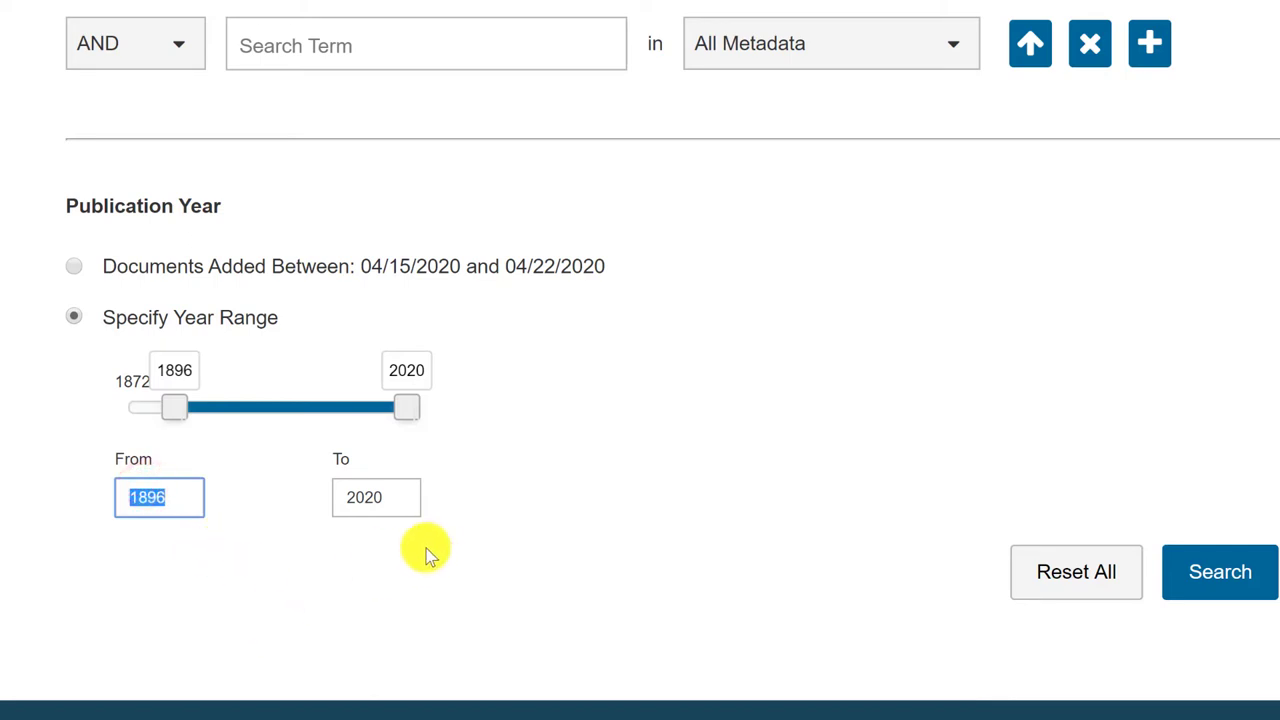
{"action": "type", "text": "2015"}
{"action": "left_click", "coordinate": [170, 506]}
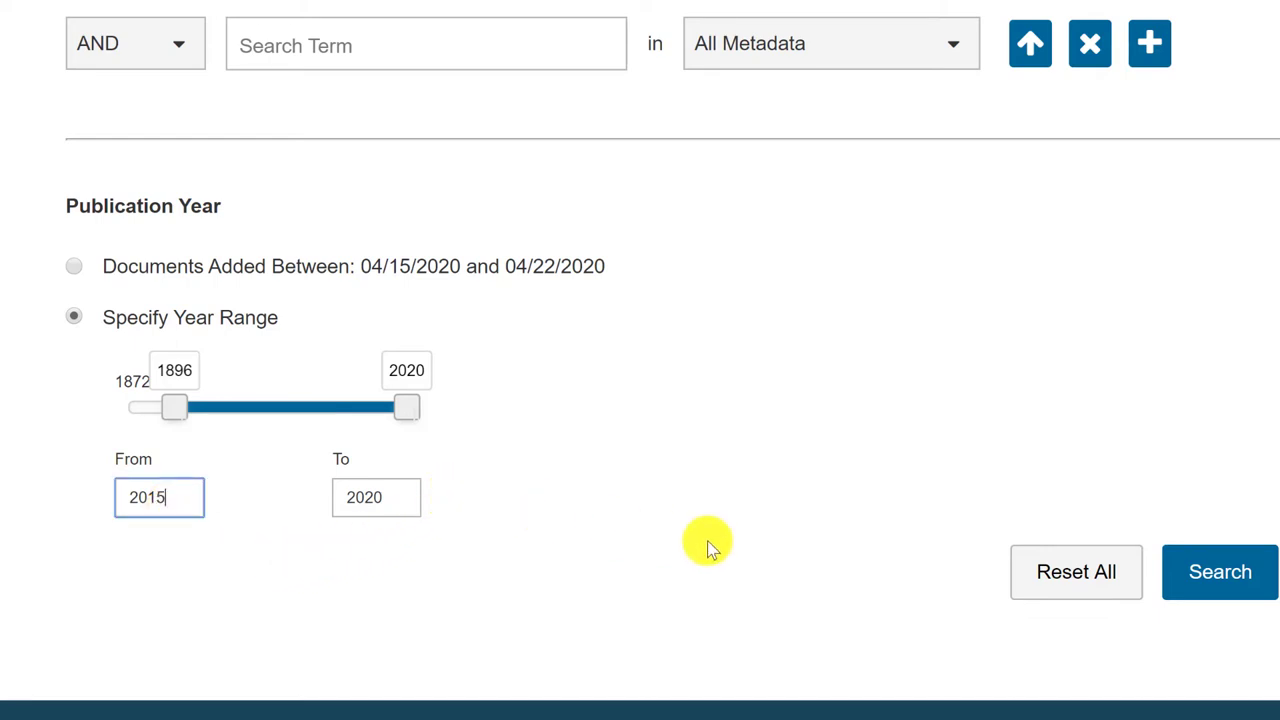
{"action": "left_click", "coordinate": [1232, 575]}
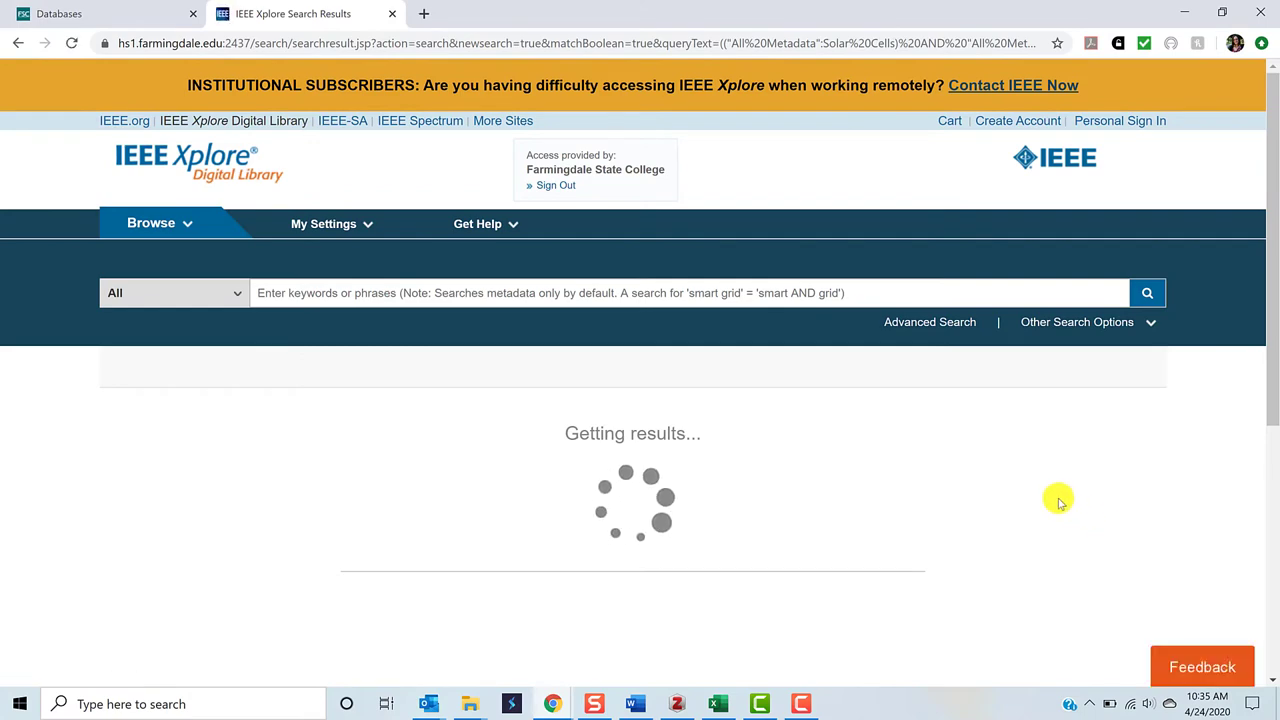
Scroll through the 77 Solar Cells AND Agriculture results, noting the lock icons.
{"action": "scroll", "coordinate": [1060, 503], "scroll_direction": "down", "scroll_amount": 1}
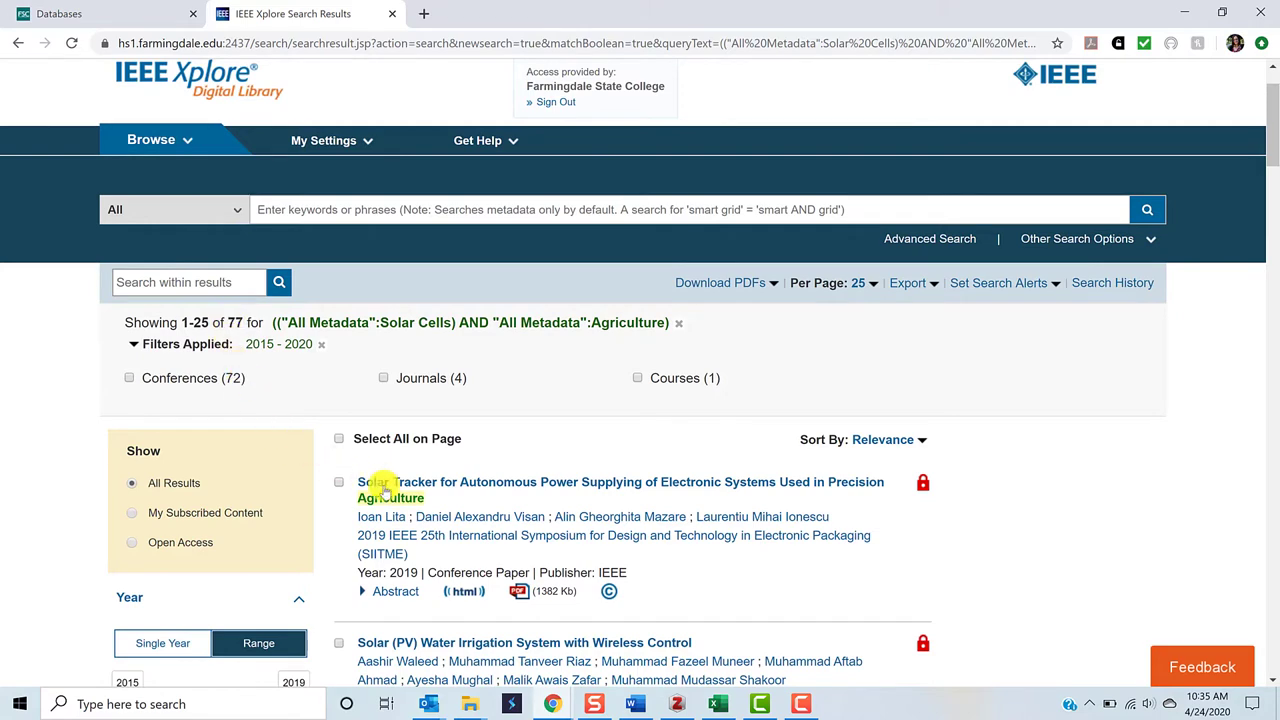
{"action": "scroll", "coordinate": [390, 495], "scroll_direction": "down", "scroll_amount": 1}
{"action": "scroll", "coordinate": [945, 425], "scroll_direction": "down", "scroll_amount": 4}
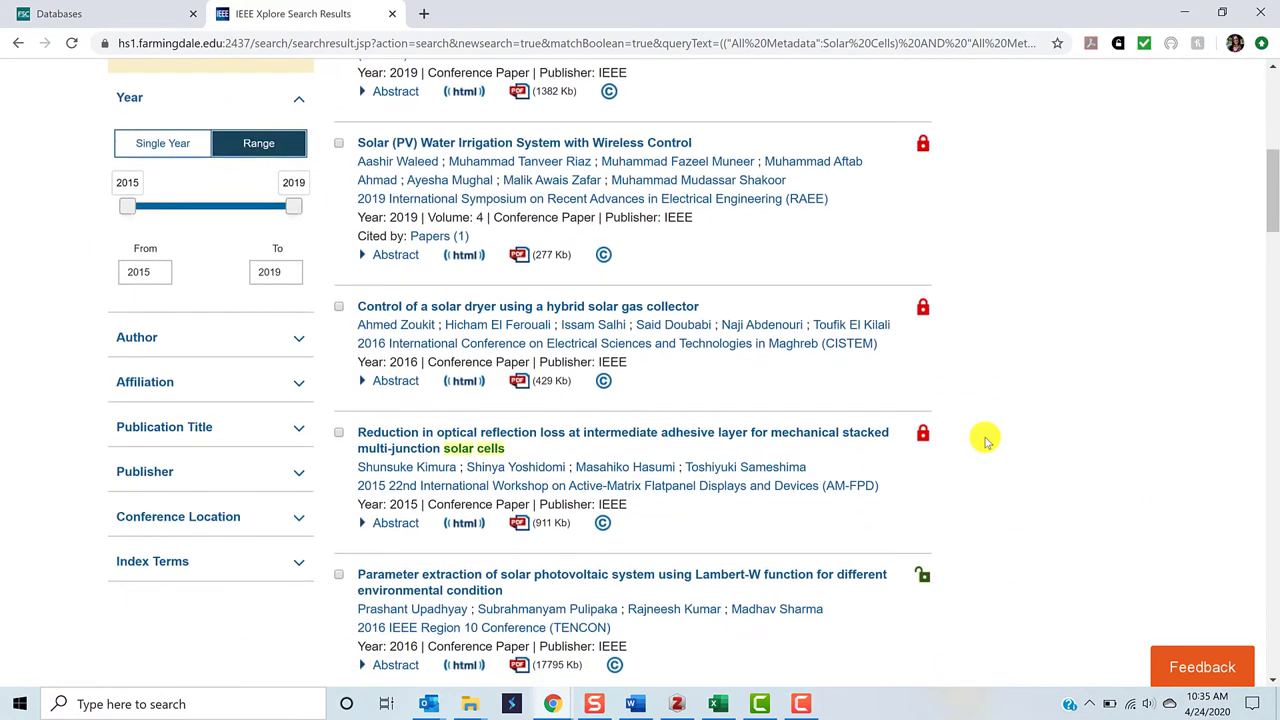
{"action": "scroll", "coordinate": [985, 440], "scroll_direction": "down", "scroll_amount": 1}
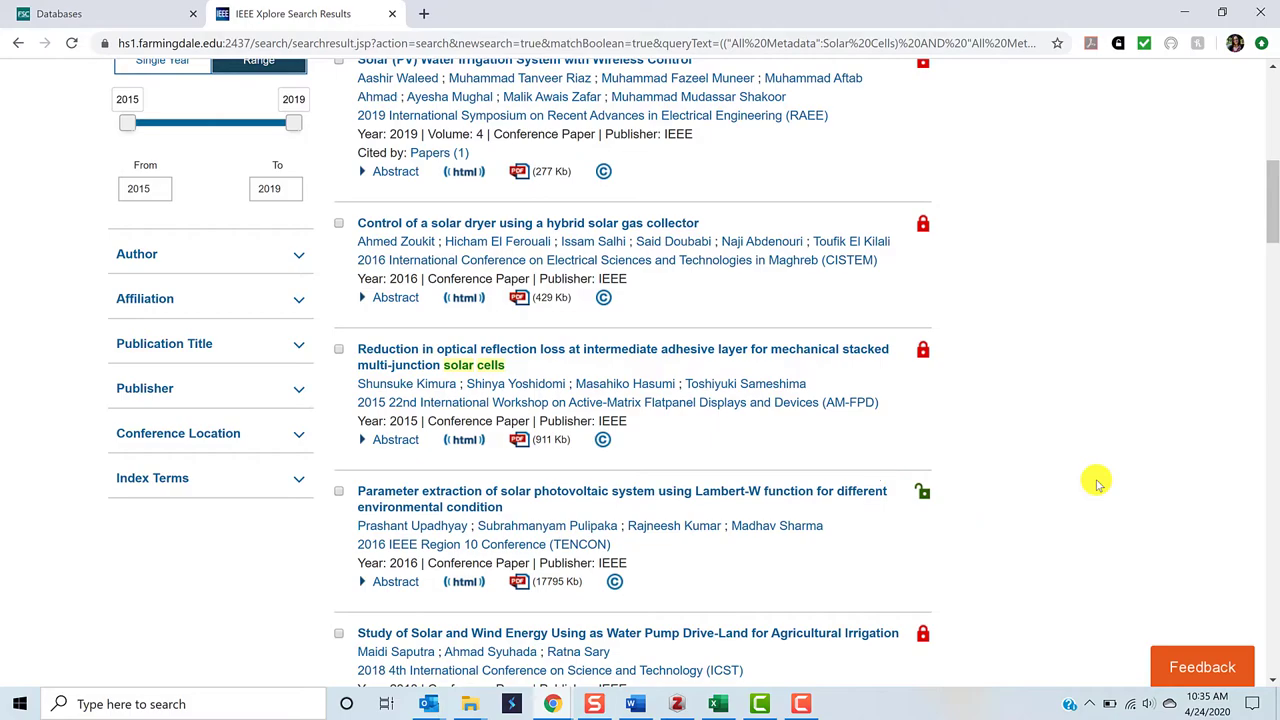
{"action": "scroll", "coordinate": [1100, 484], "scroll_direction": "up", "scroll_amount": 3}
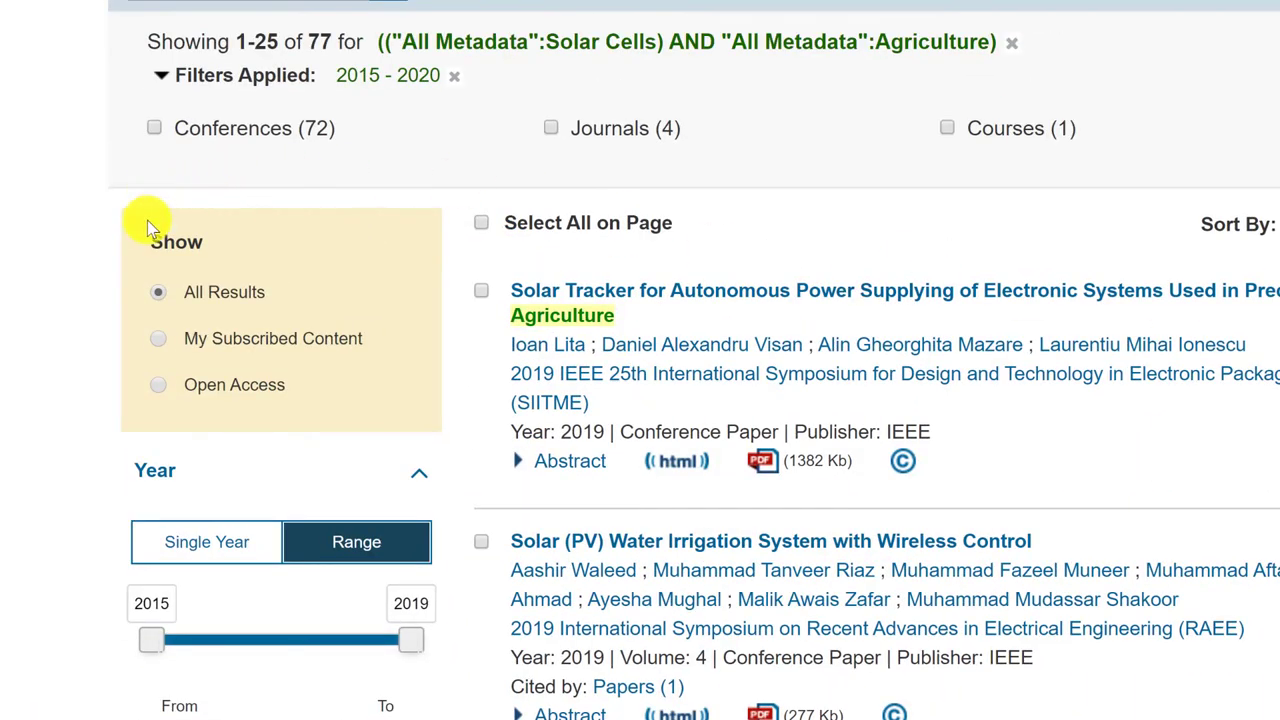
Show only My Subscribed Content, narrowing the results to 13 papers.
{"action": "left_click", "coordinate": [203, 345]}
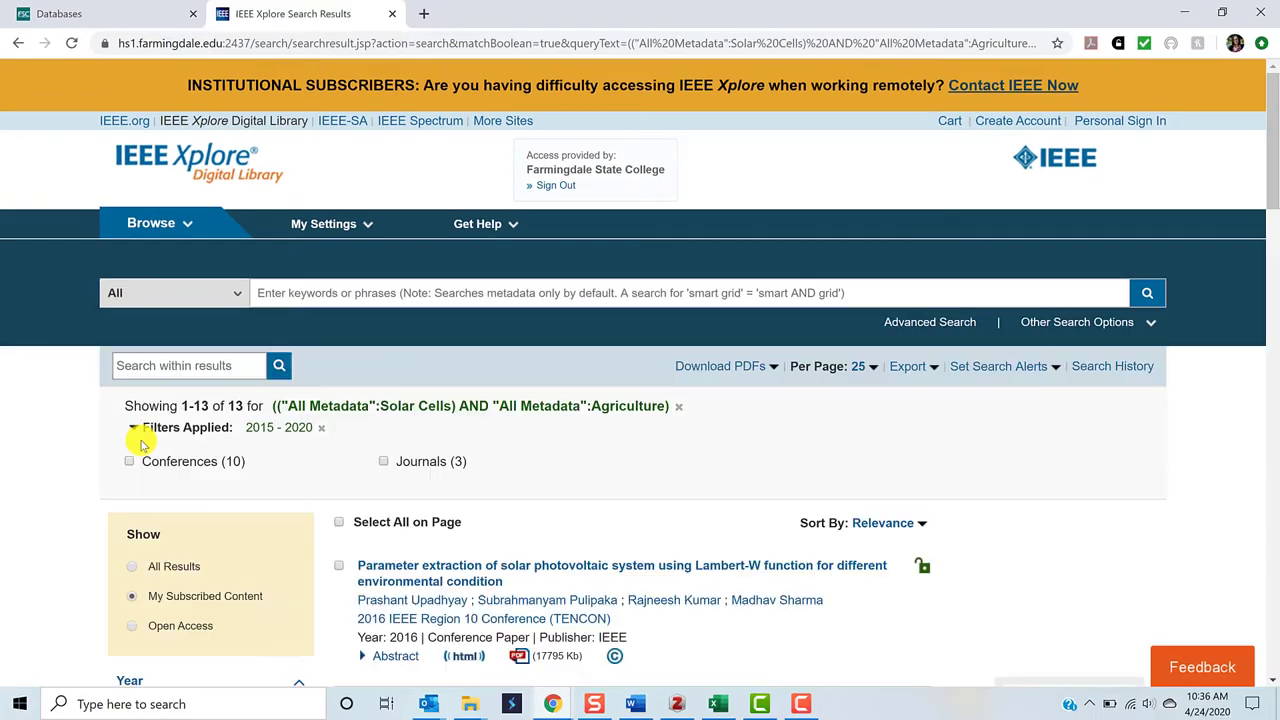
{"action": "scroll", "coordinate": [140, 445], "scroll_direction": "down", "scroll_amount": 3}
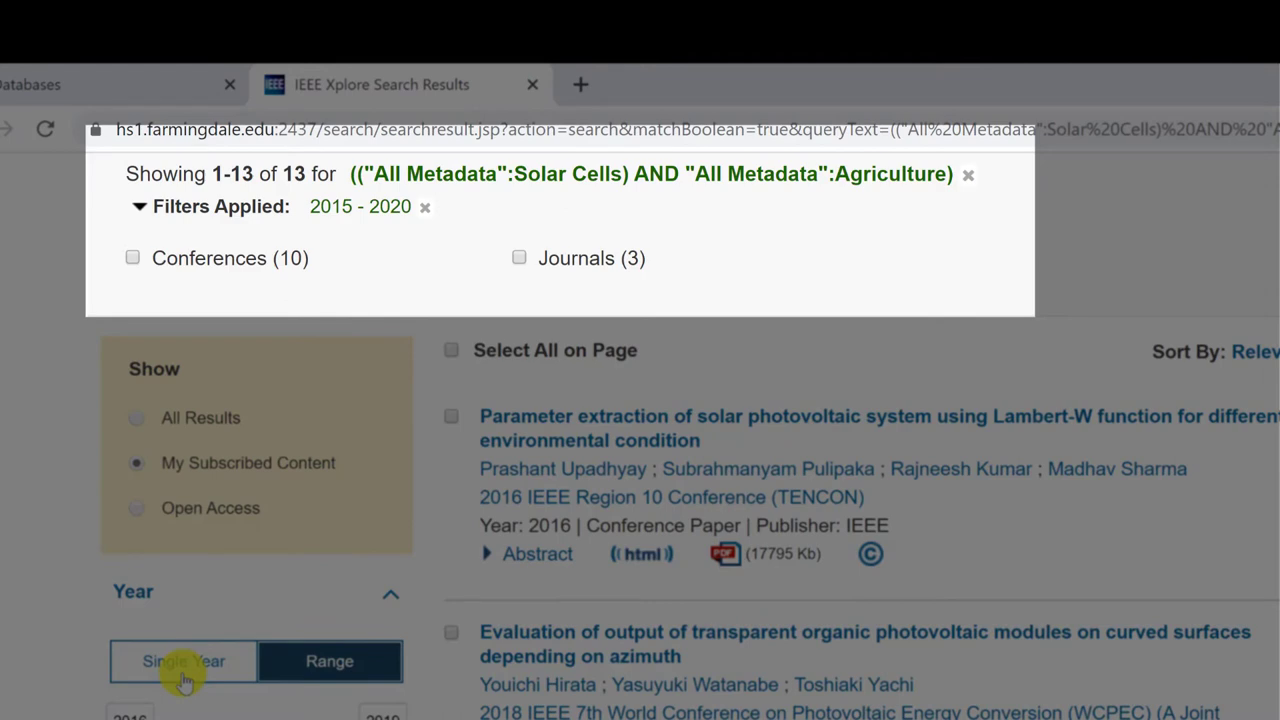
{"action": "scroll", "coordinate": [183, 675], "scroll_direction": "up", "scroll_amount": 1}
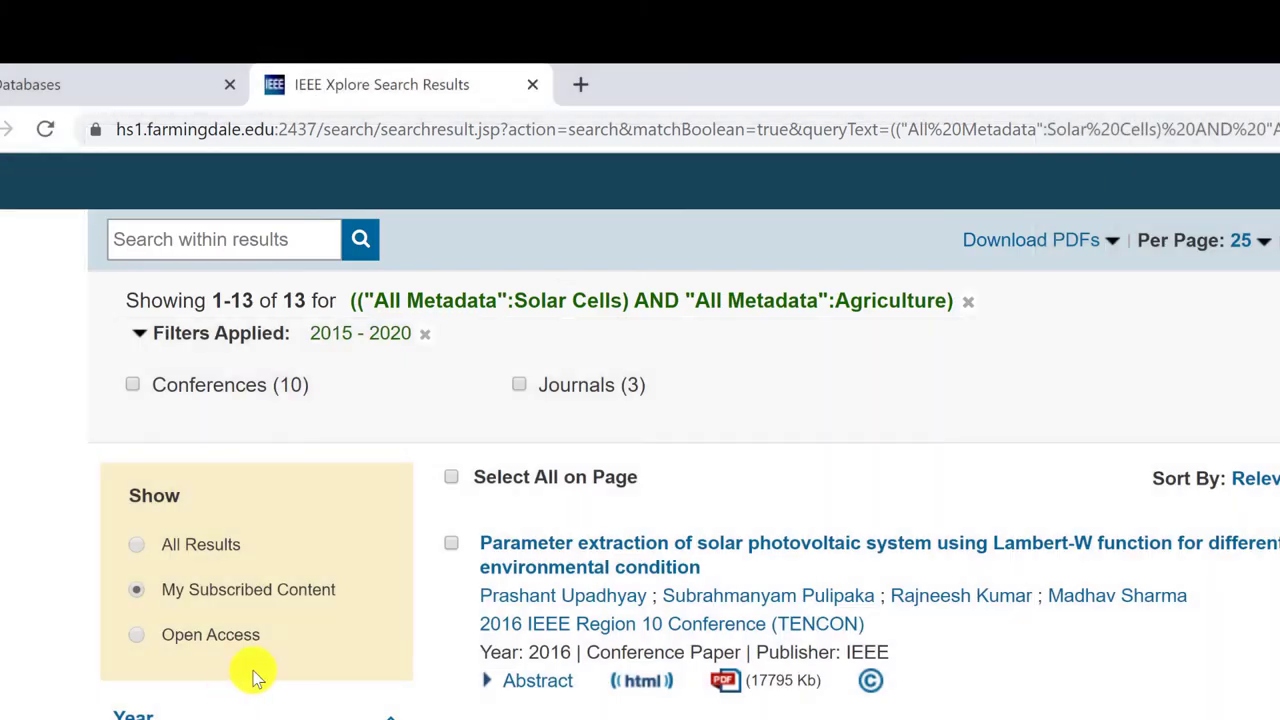
{"action": "left_click", "coordinate": [518, 386]}
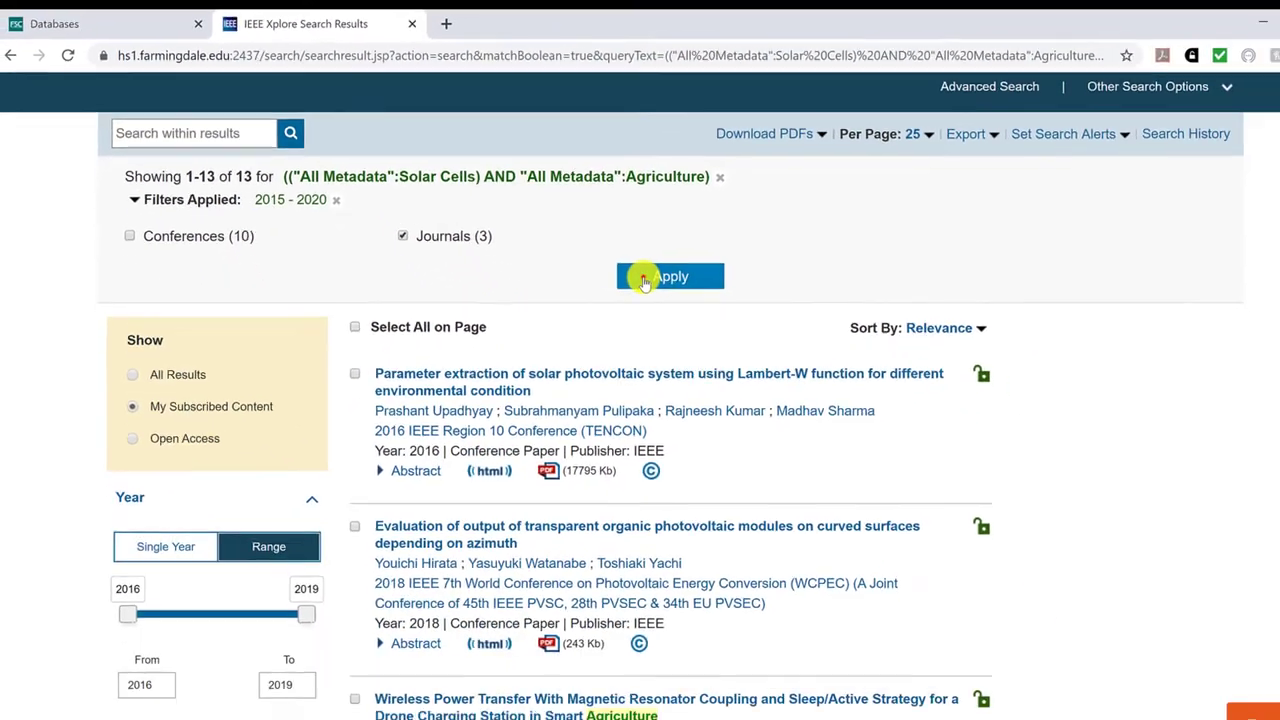
{"action": "left_click", "coordinate": [897, 440]}
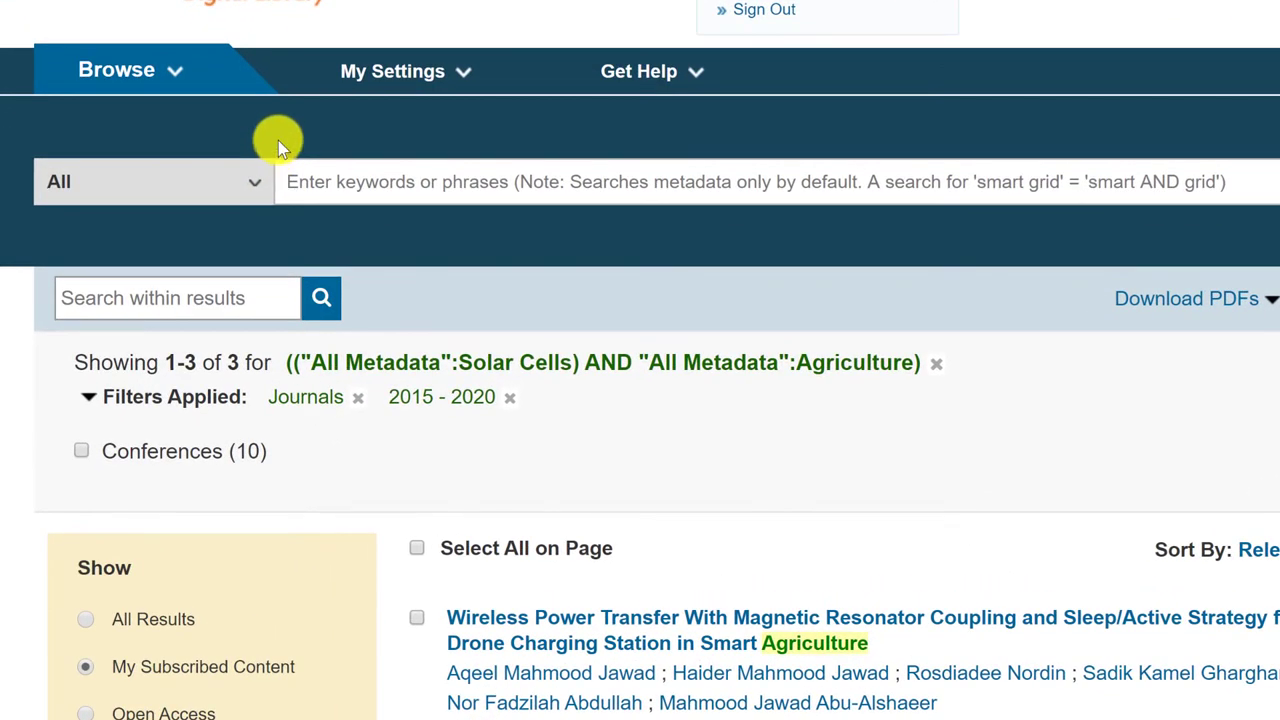
{"action": "left_click", "coordinate": [358, 399]}
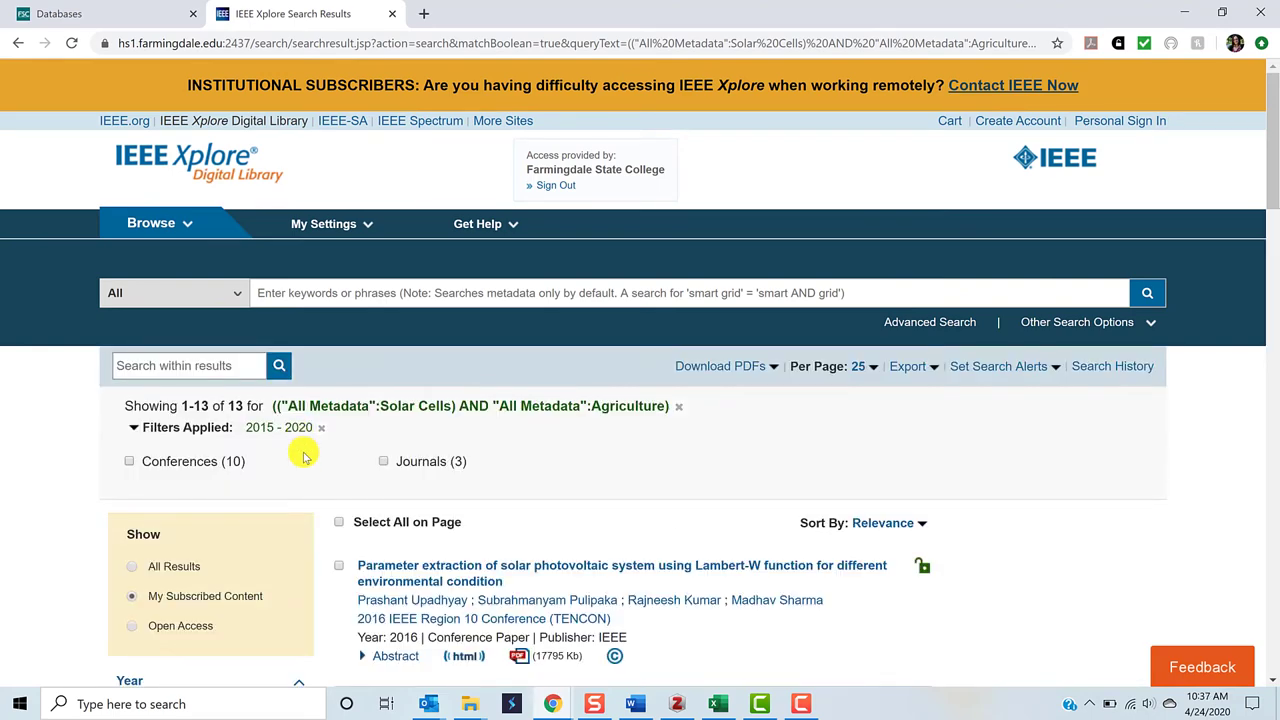
Toggle the Year filter from Range to Single Year and back to Range.
{"action": "scroll", "coordinate": [305, 457], "scroll_direction": "down", "scroll_amount": 4}
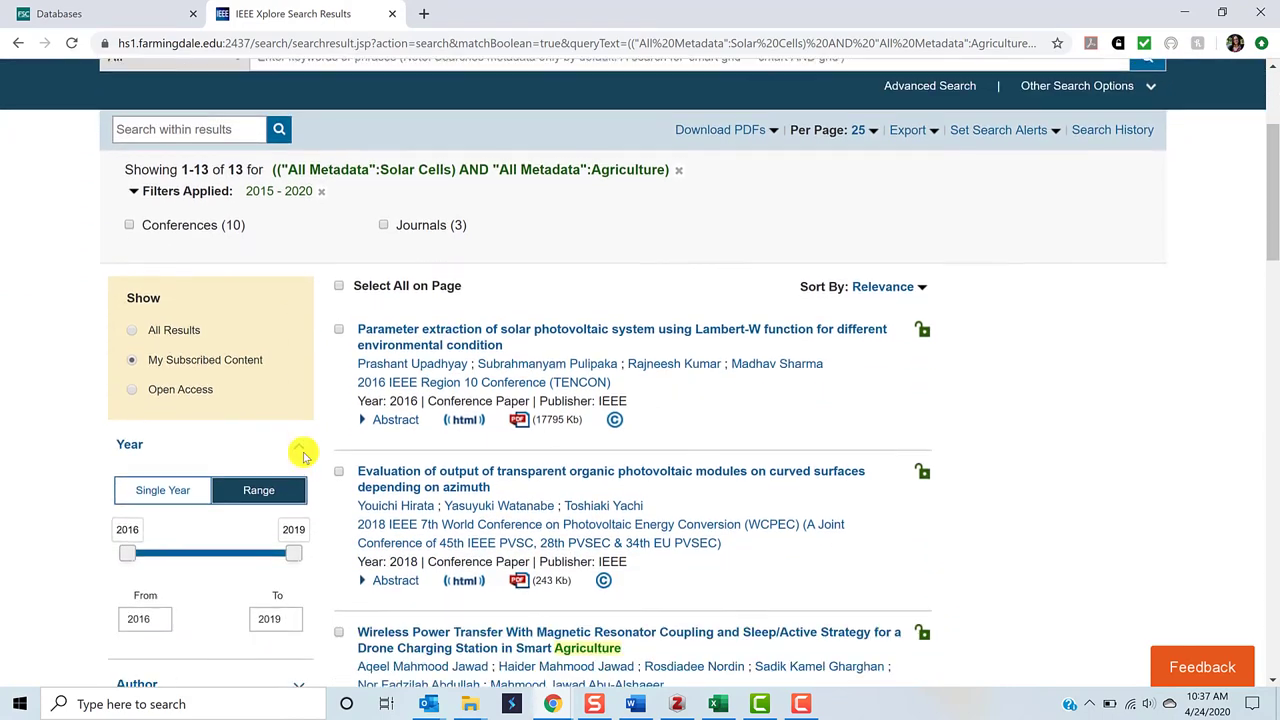
{"action": "scroll", "coordinate": [305, 457], "scroll_direction": "down", "scroll_amount": 1}
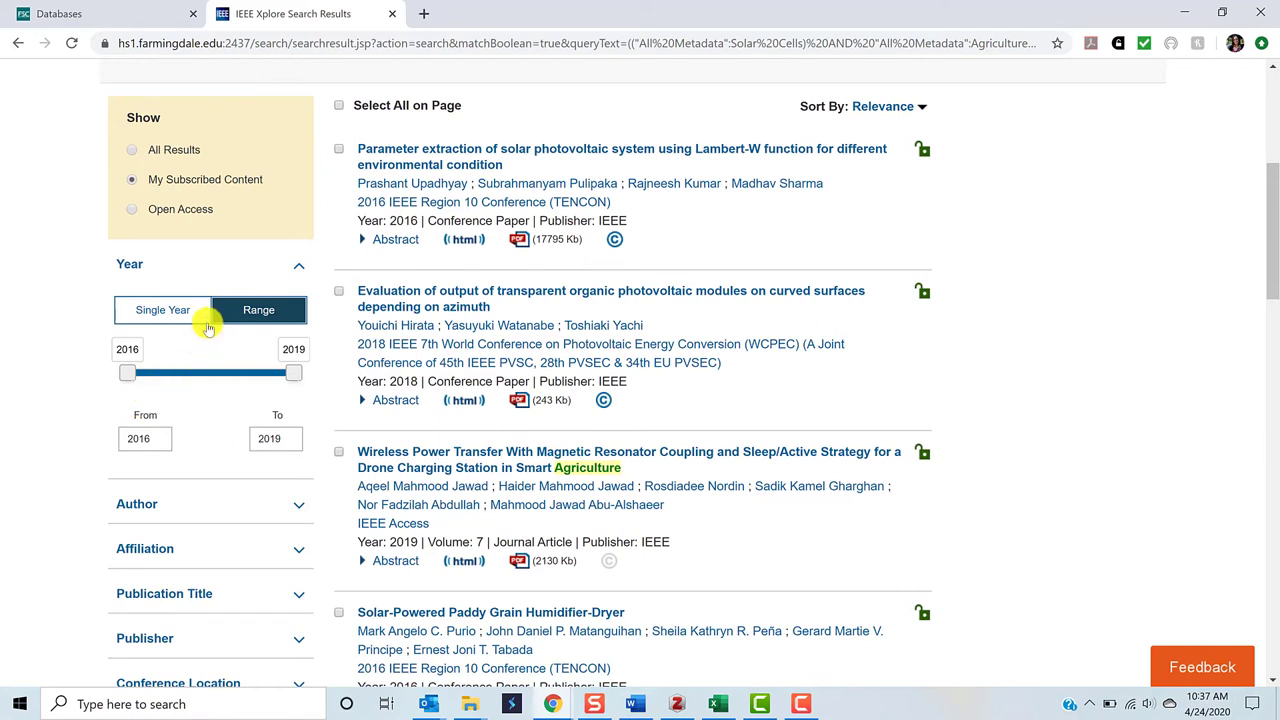
{"action": "left_click", "coordinate": [152, 311]}
{"action": "left_click", "coordinate": [262, 314]}
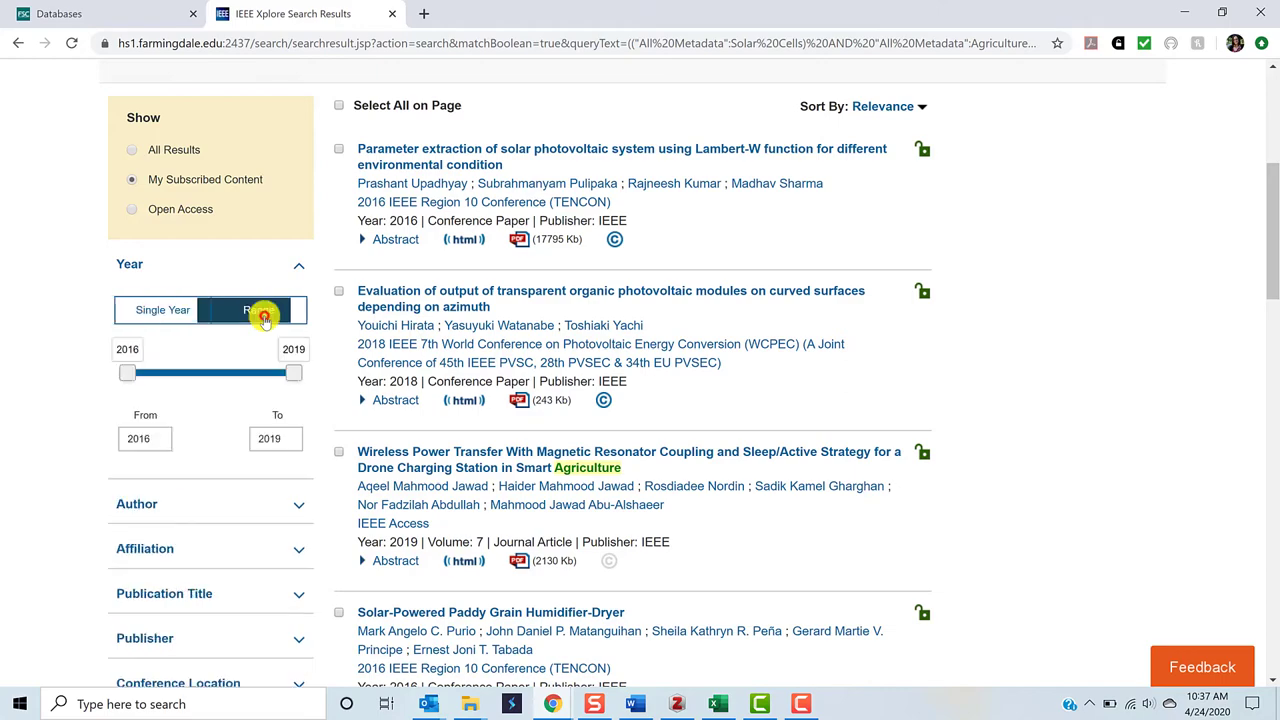
{"action": "scroll", "coordinate": [249, 412], "scroll_direction": "down", "scroll_amount": 2}
Expand the Author, Affiliation and Publication Title filter sections.
{"action": "left_click", "coordinate": [237, 325]}
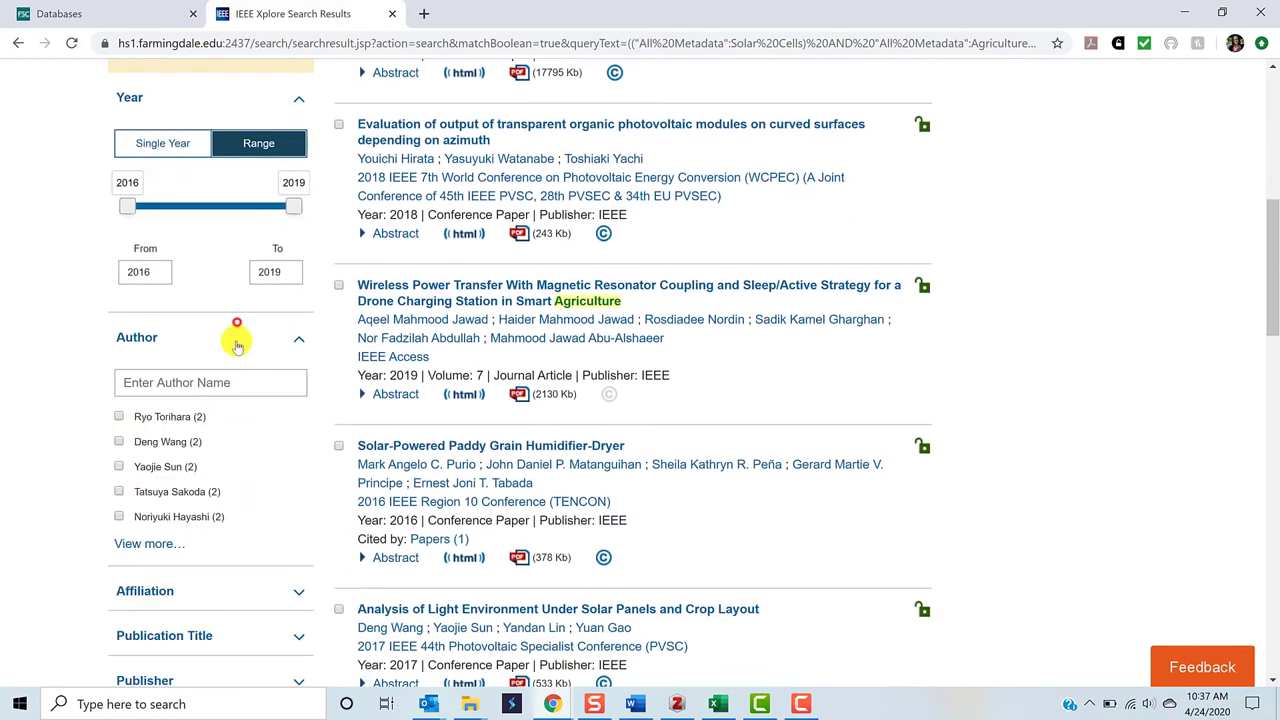
{"action": "scroll", "coordinate": [237, 379], "scroll_direction": "down", "scroll_amount": 1}
{"action": "left_click", "coordinate": [234, 410]}
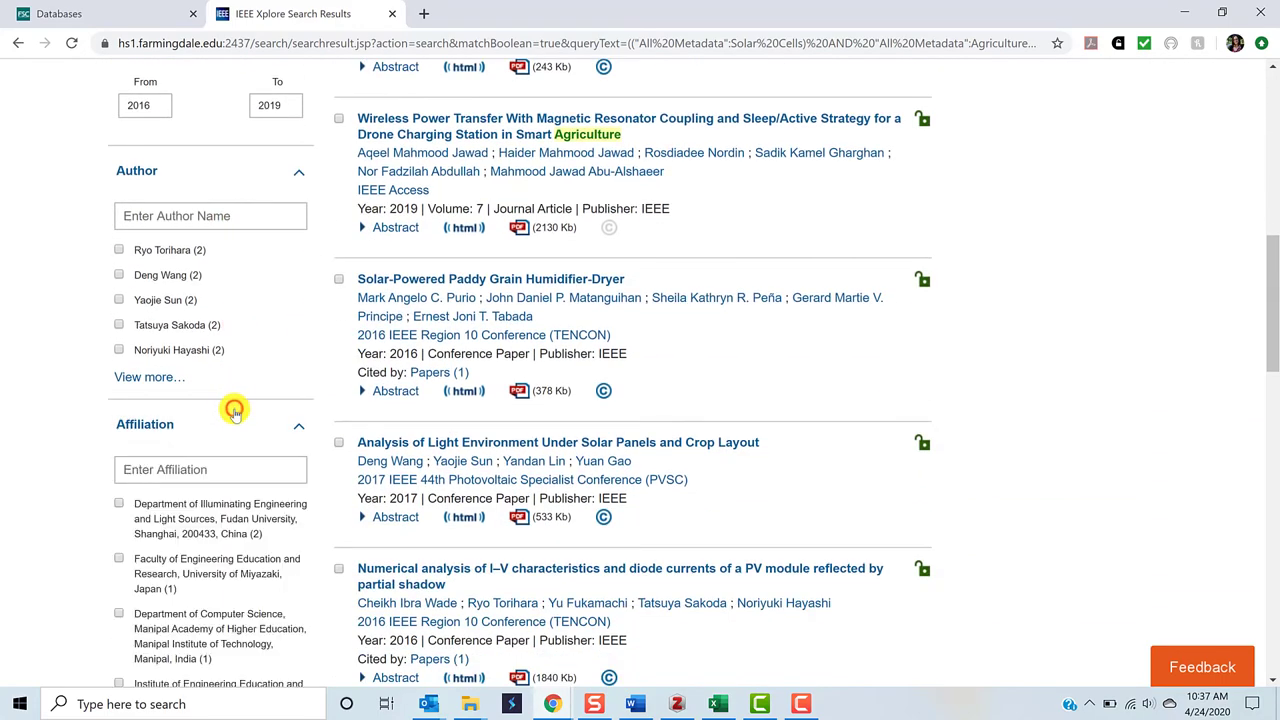
{"action": "scroll", "coordinate": [235, 411], "scroll_direction": "down", "scroll_amount": 4}
{"action": "scroll", "coordinate": [234, 411], "scroll_direction": "down", "scroll_amount": 1}
{"action": "left_click", "coordinate": [210, 360]}
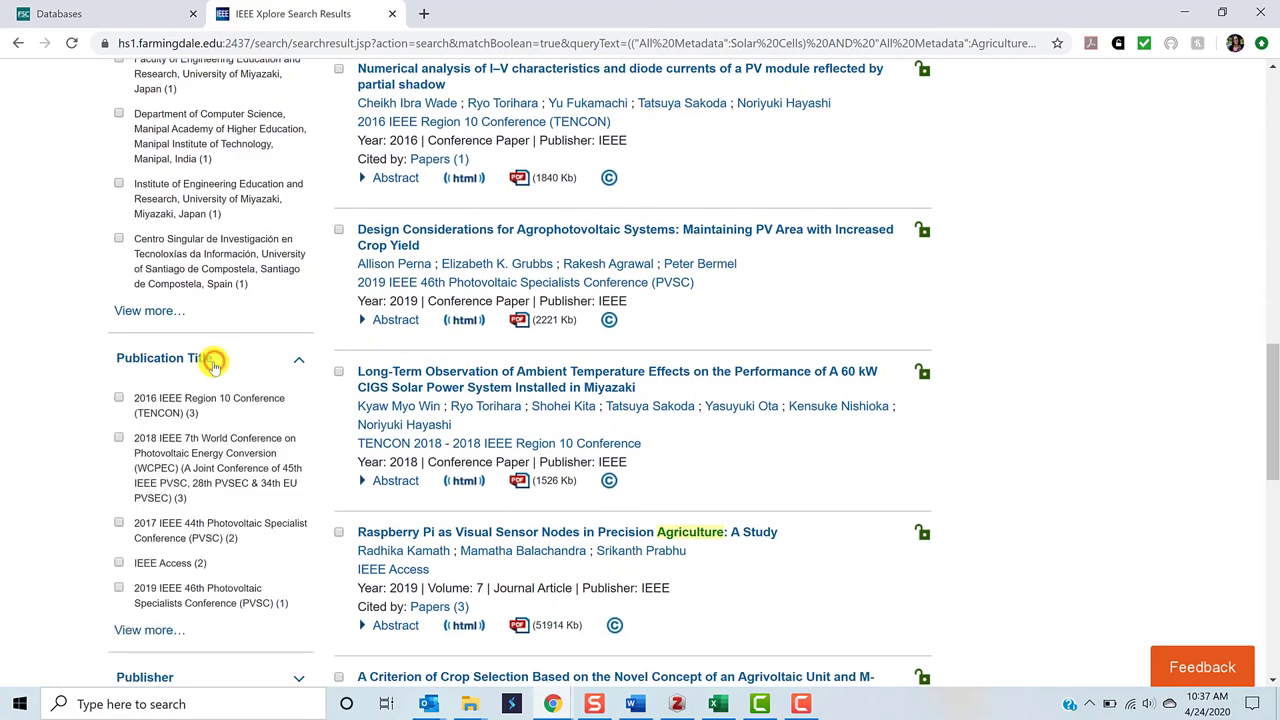
Expand the Publisher, Conference Location and Index Terms filters, showing more index terms.
{"action": "scroll", "coordinate": [210, 363], "scroll_direction": "down", "scroll_amount": 4}
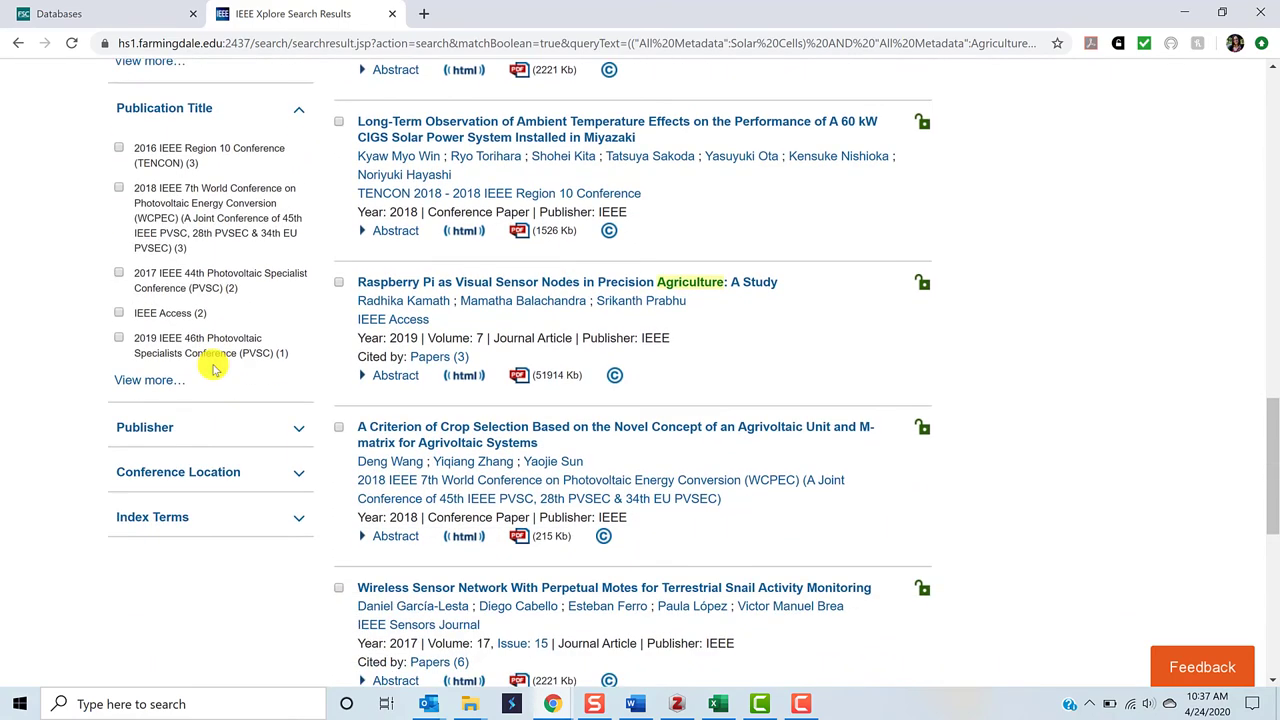
{"action": "left_click", "coordinate": [206, 343]}
{"action": "scroll", "coordinate": [206, 343], "scroll_direction": "down", "scroll_amount": 2}
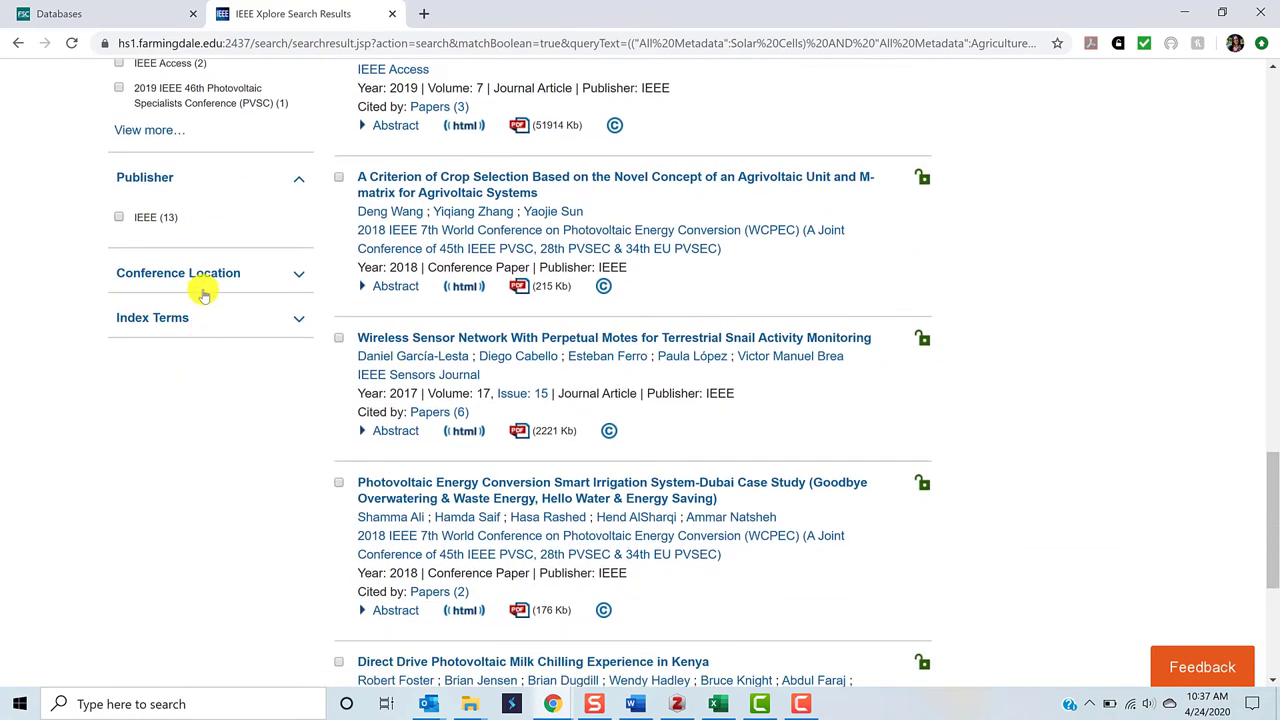
{"action": "left_click", "coordinate": [203, 283]}
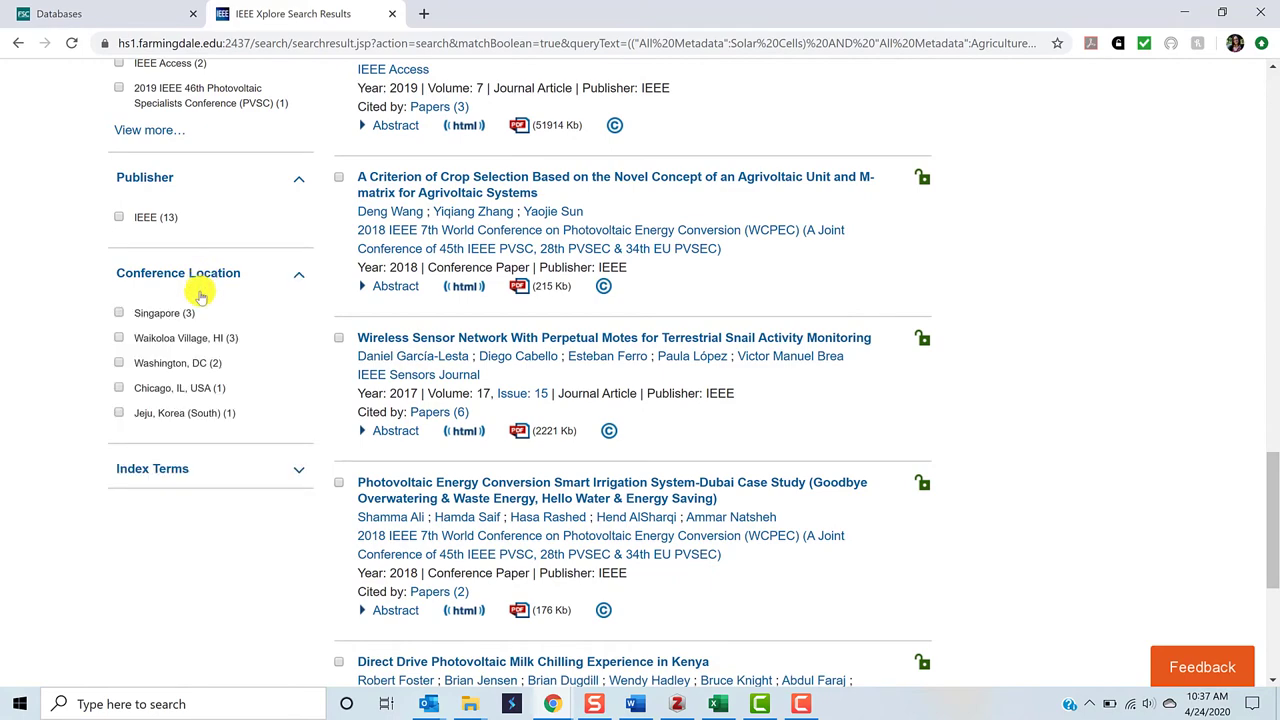
{"action": "scroll", "coordinate": [200, 318], "scroll_direction": "down", "scroll_amount": 2}
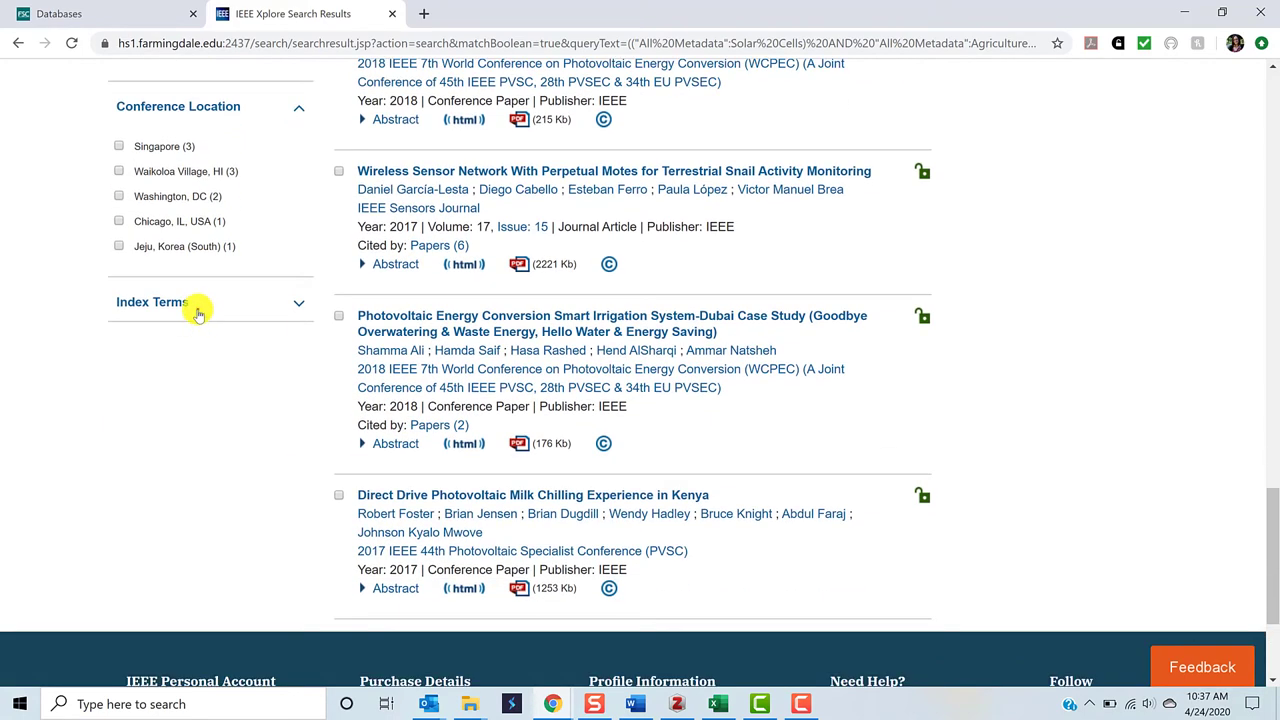
{"action": "left_click", "coordinate": [198, 312]}
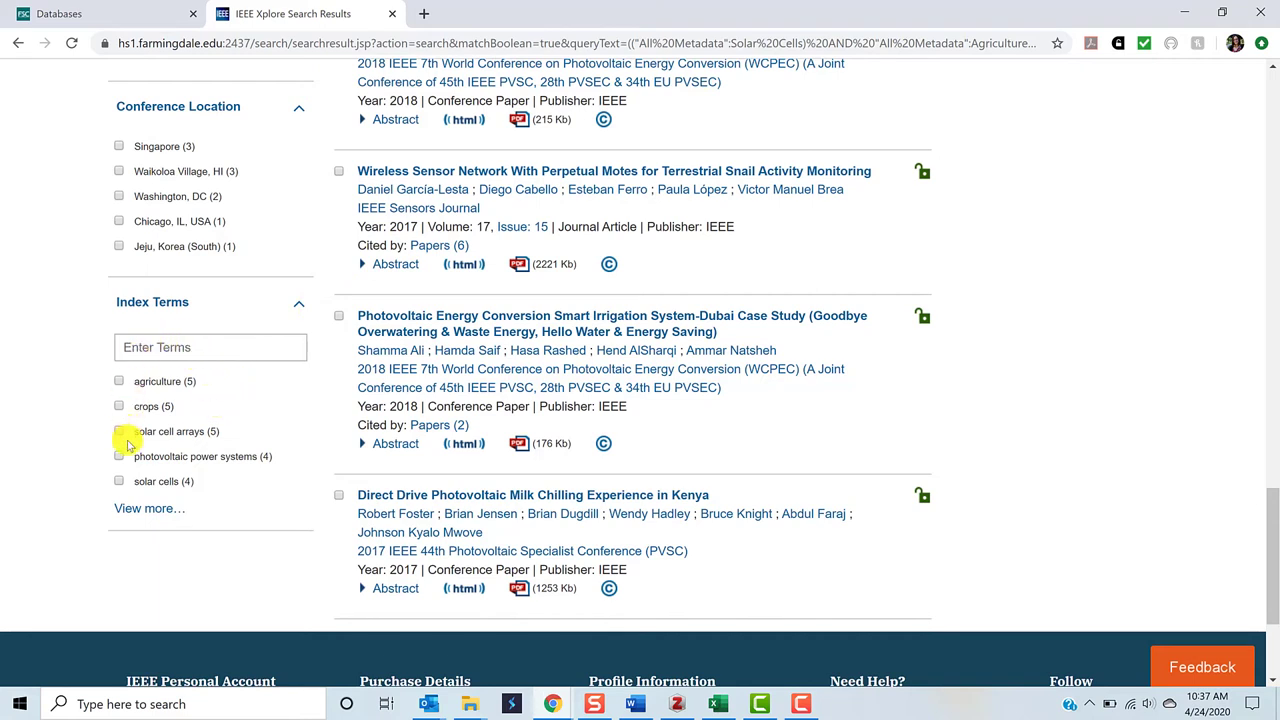
{"action": "left_click", "coordinate": [163, 509]}
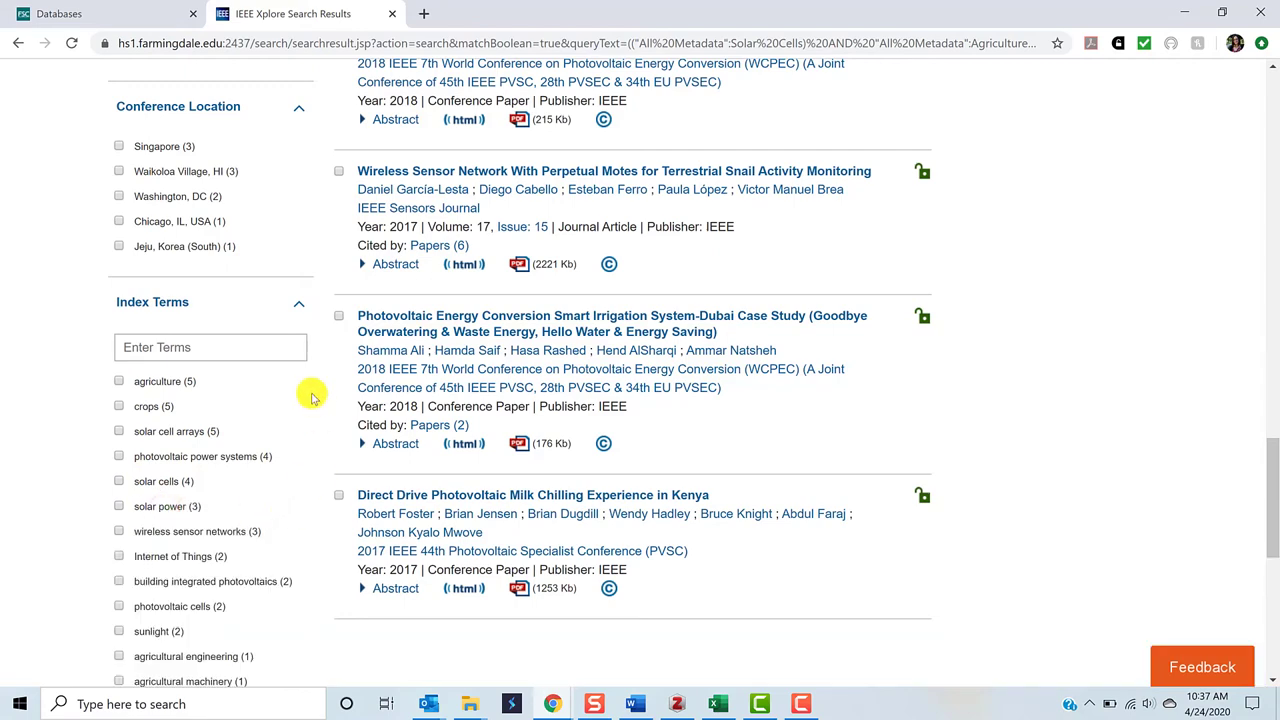
Tick the agriculture (5) index term and apply the filter.
{"action": "scroll", "coordinate": [310, 398], "scroll_direction": "down", "scroll_amount": 1}
{"action": "scroll", "coordinate": [310, 398], "scroll_direction": "down", "scroll_amount": 1}
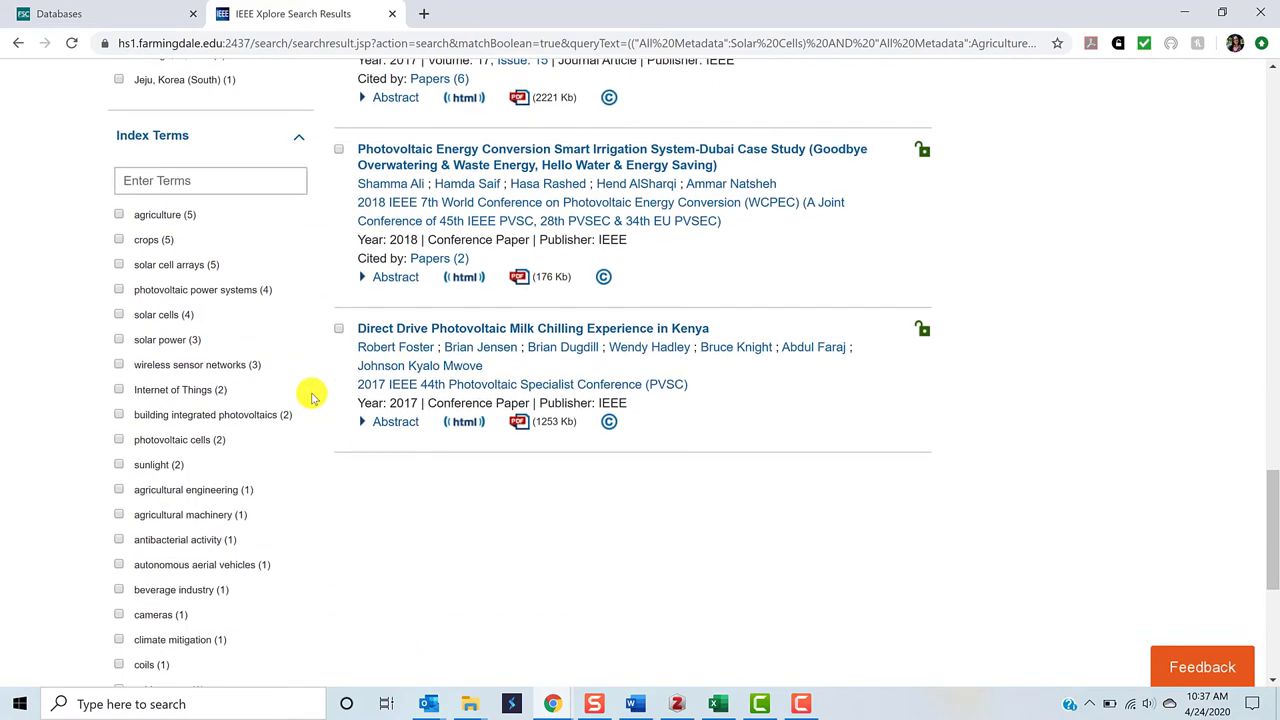
{"action": "scroll", "coordinate": [310, 398], "scroll_direction": "down", "scroll_amount": 1}
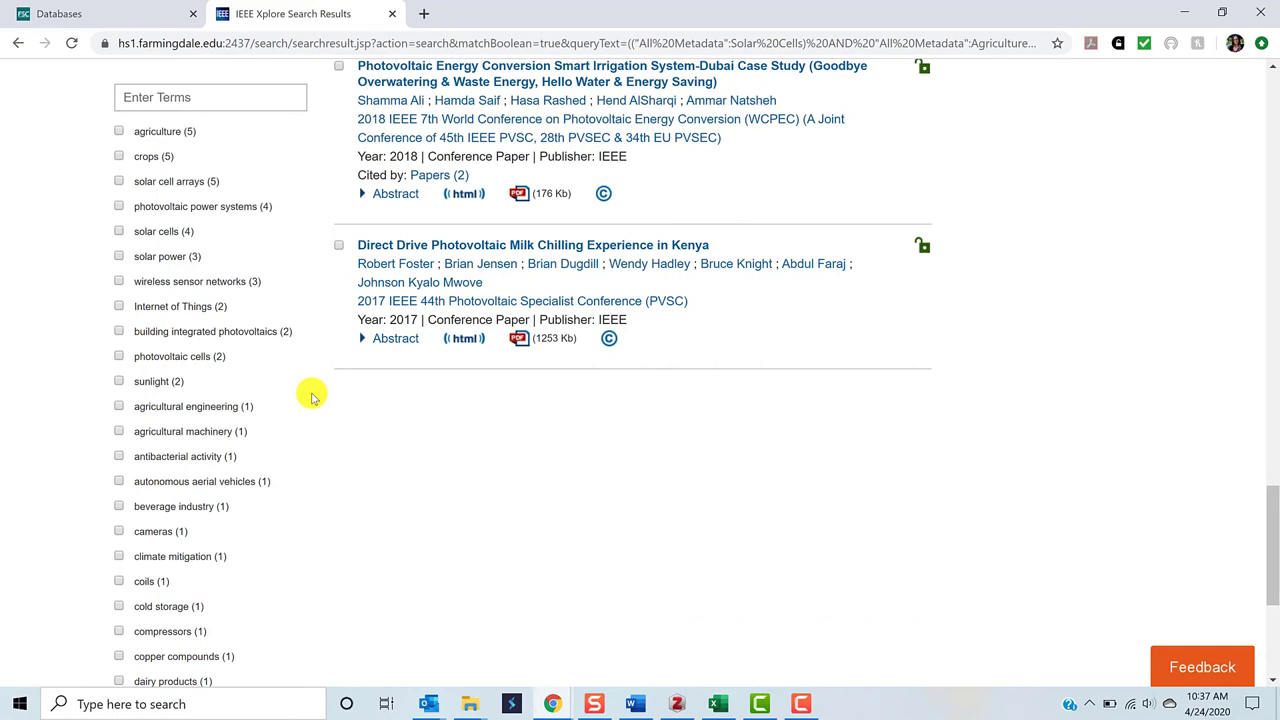
{"action": "scroll", "coordinate": [310, 398], "scroll_direction": "down", "scroll_amount": 2}
{"action": "scroll", "coordinate": [310, 398], "scroll_direction": "up", "scroll_amount": 3}
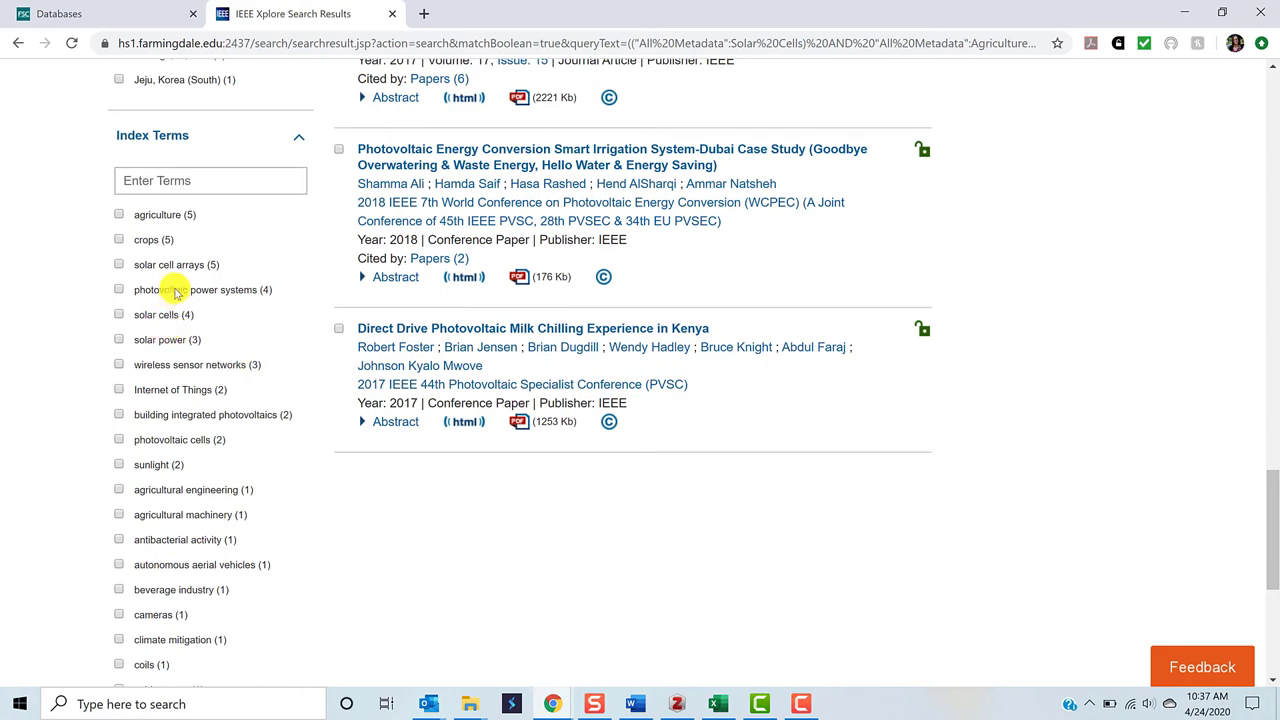
{"action": "left_click", "coordinate": [119, 215]}
{"action": "scroll", "coordinate": [157, 450], "scroll_direction": "down", "scroll_amount": 3}
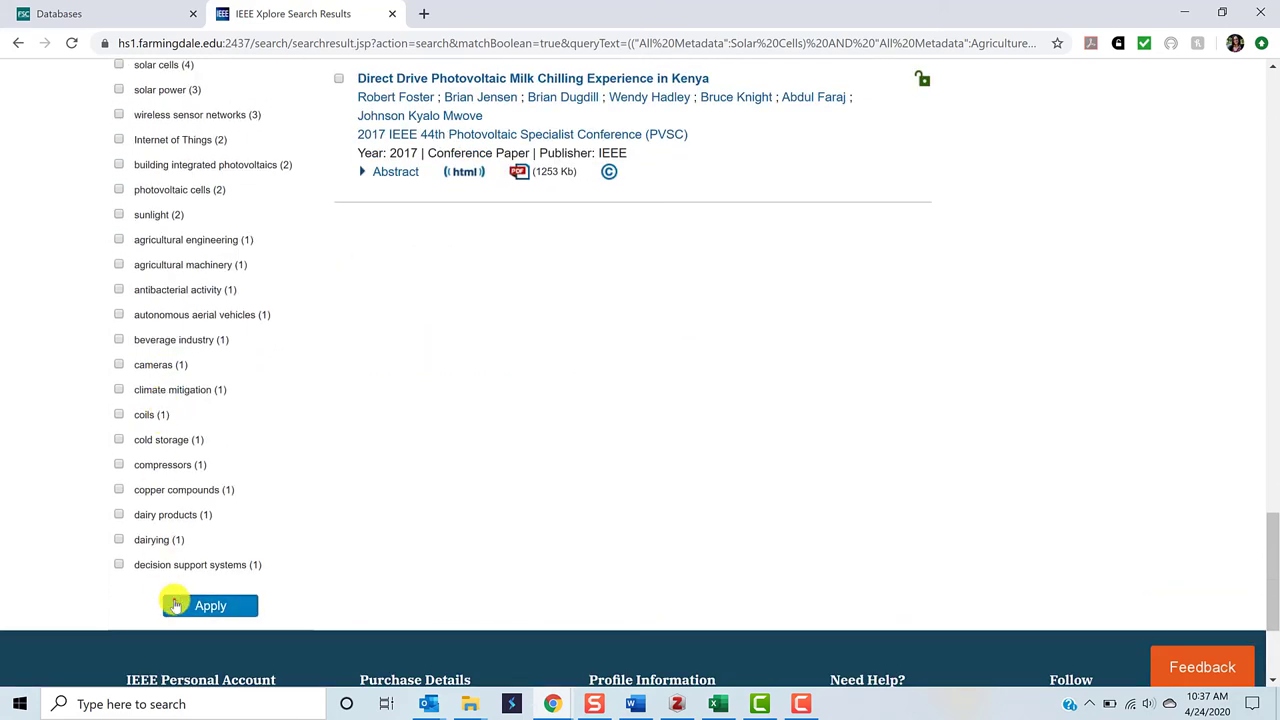
{"action": "left_click", "coordinate": [176, 603]}
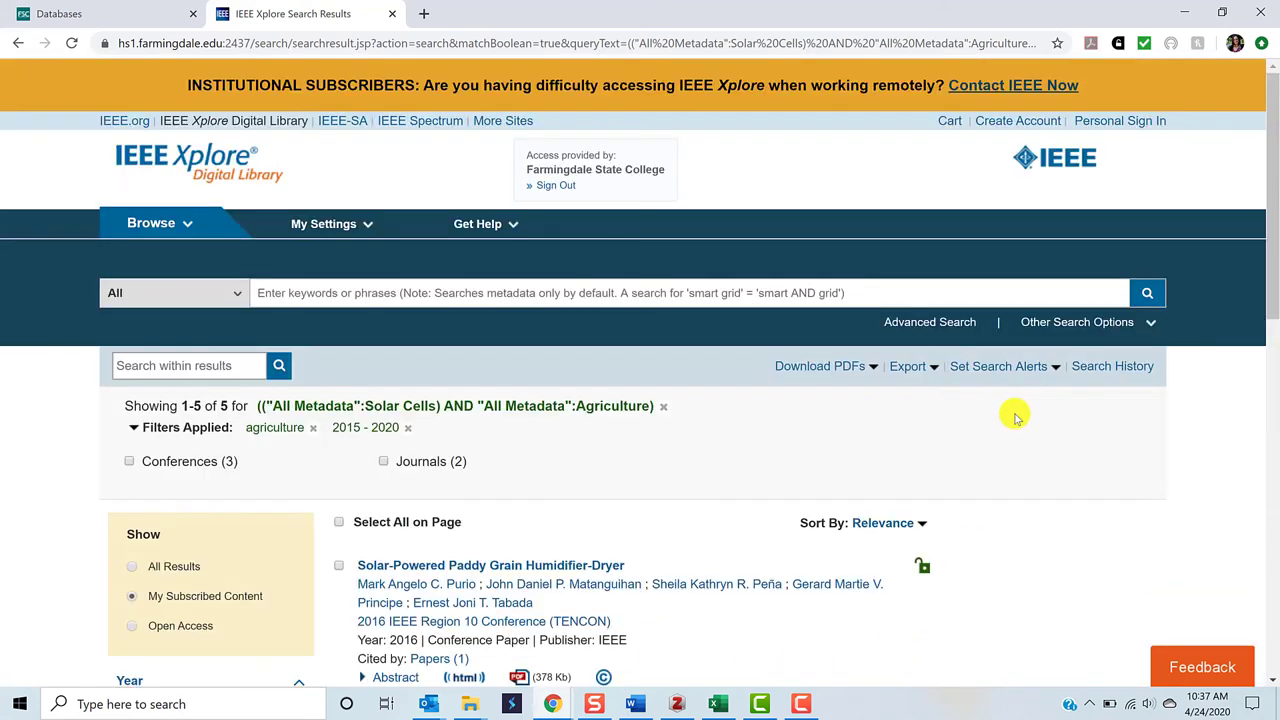
Open the 'Raspberry Pi as Visual Sensor Nodes in Precision Agriculture: A Study' article and scroll through its abstract.
{"action": "scroll", "coordinate": [986, 456], "scroll_direction": "down", "scroll_amount": 3}
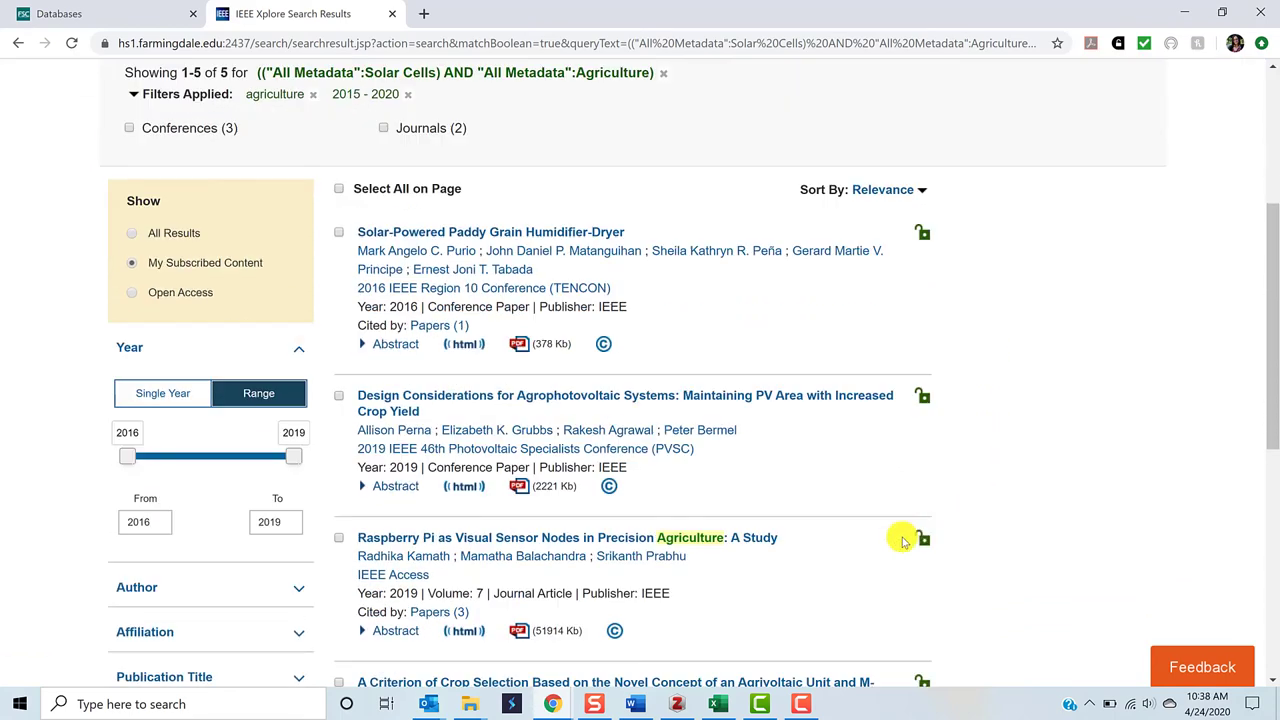
{"action": "left_click", "coordinate": [375, 541]}
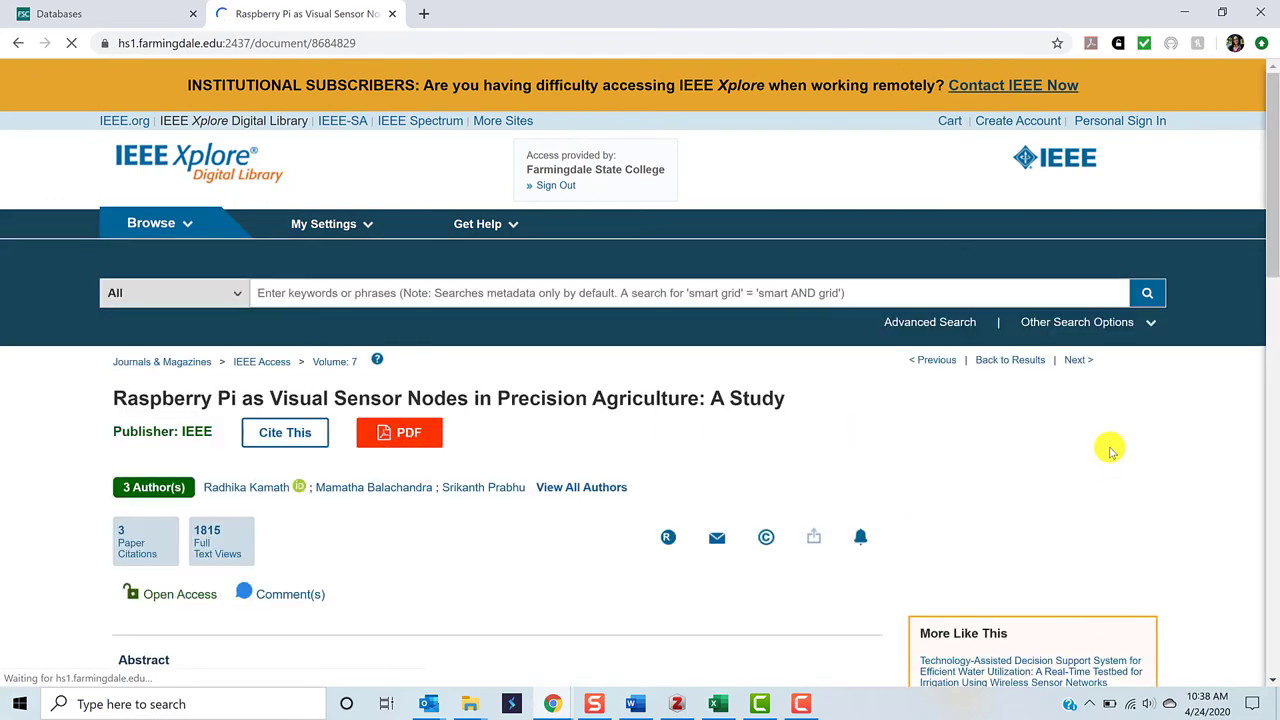
{"action": "scroll", "coordinate": [1105, 458], "scroll_direction": "down", "scroll_amount": 2}
{"action": "scroll", "coordinate": [1110, 453], "scroll_direction": "down", "scroll_amount": 2}
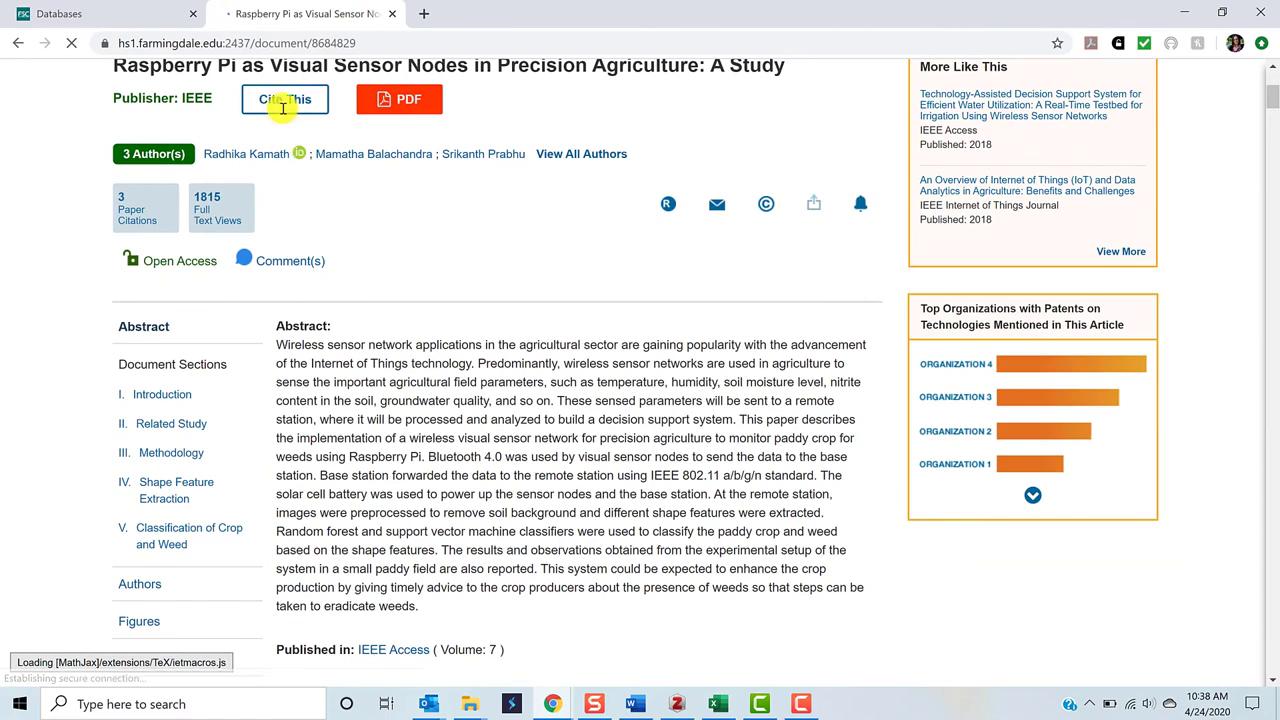
View the article's plain-text citation, then open its 13-page full-text PDF.
{"action": "left_click", "coordinate": [285, 107]}
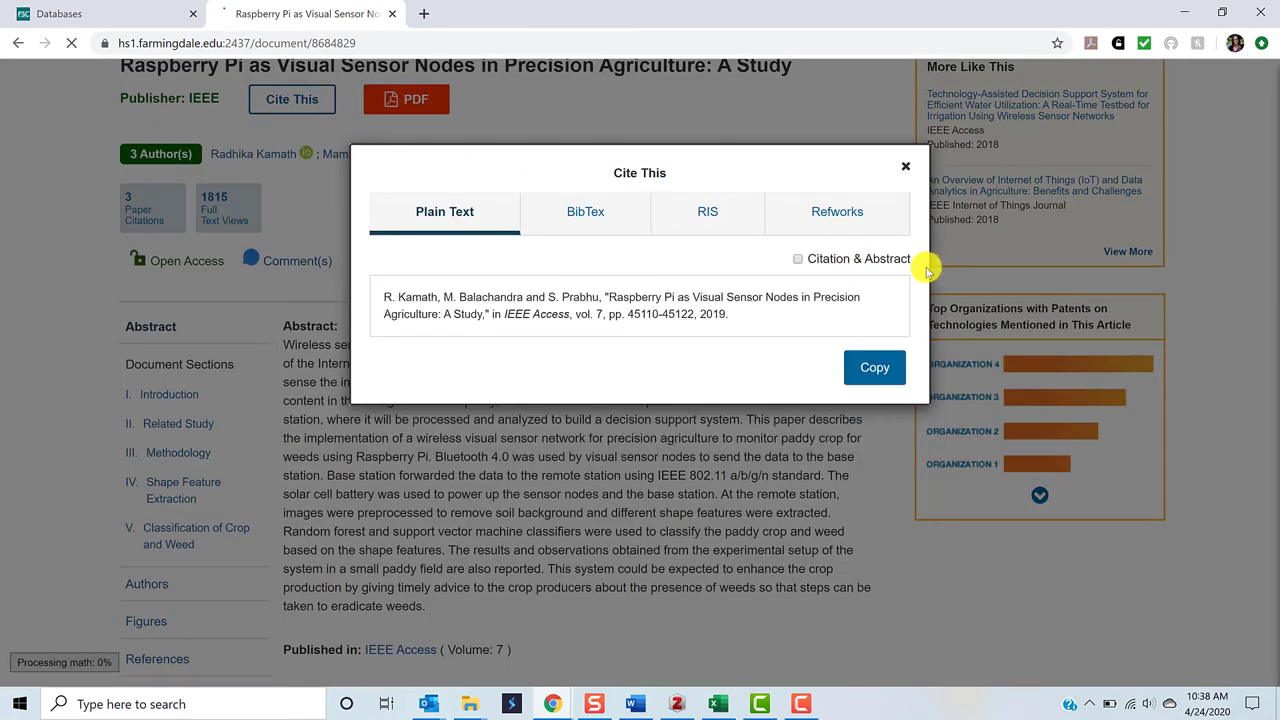
{"action": "left_click", "coordinate": [905, 168]}
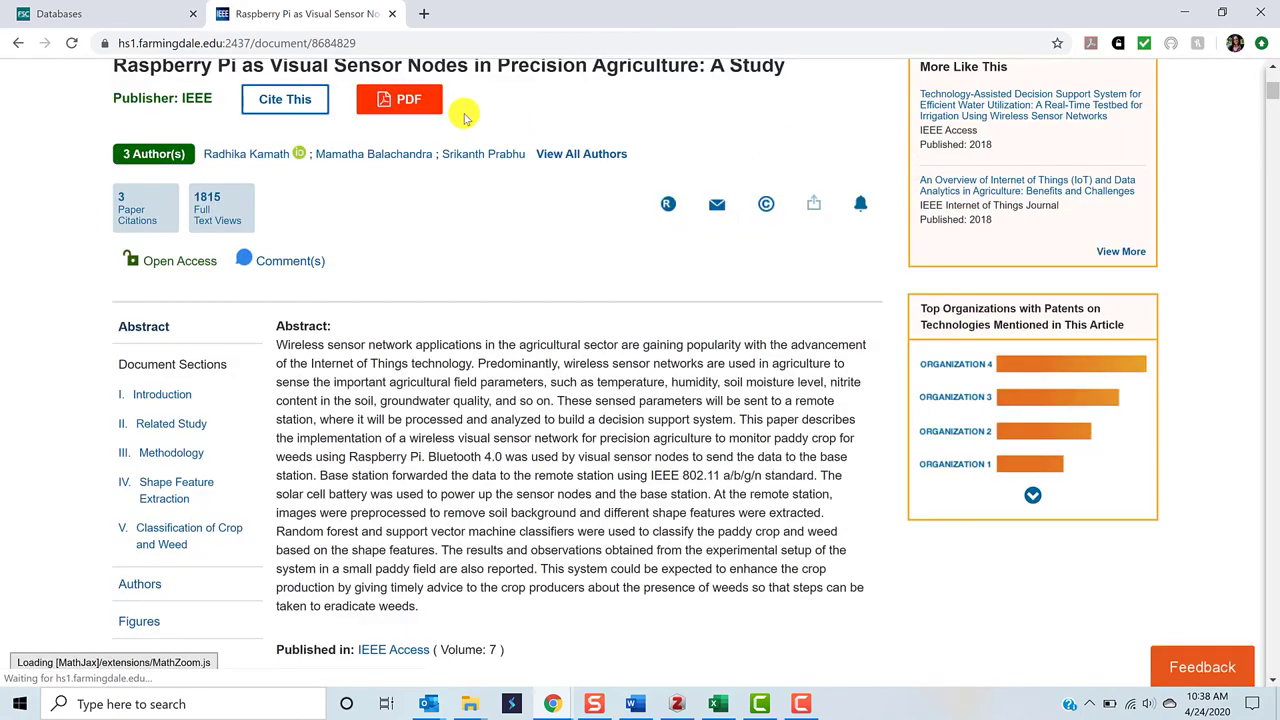
{"action": "left_click", "coordinate": [424, 108]}
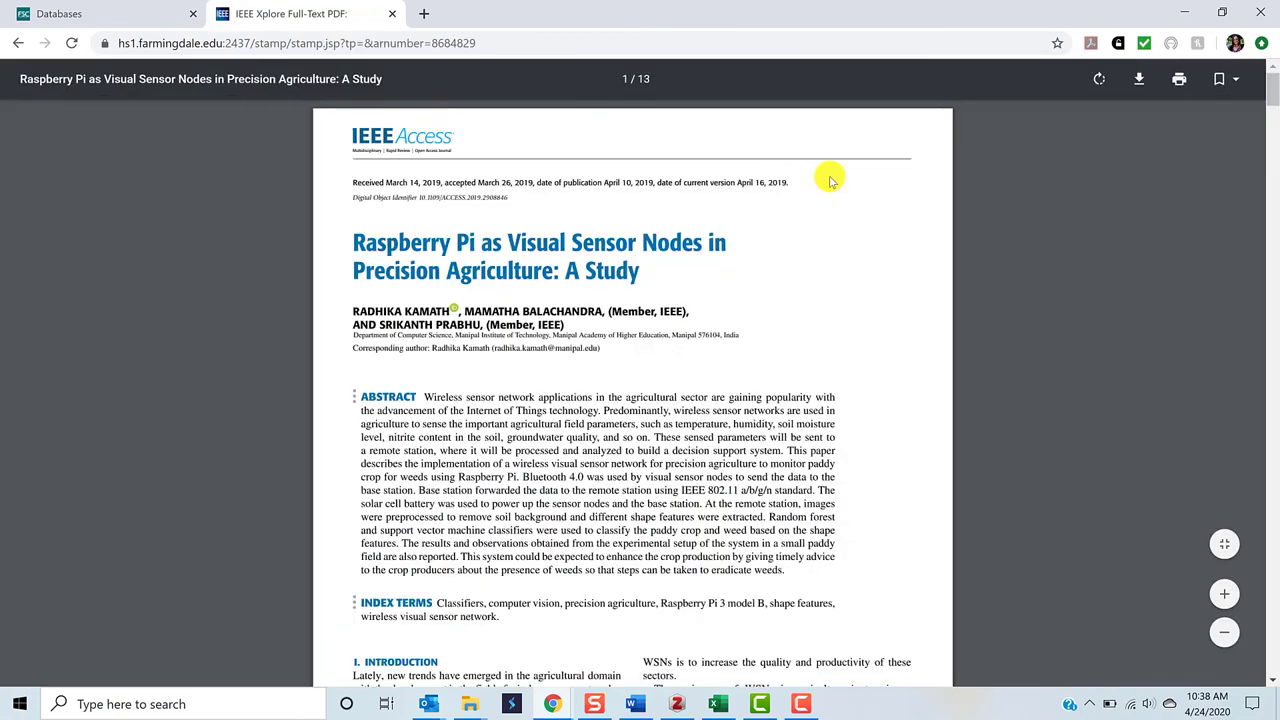